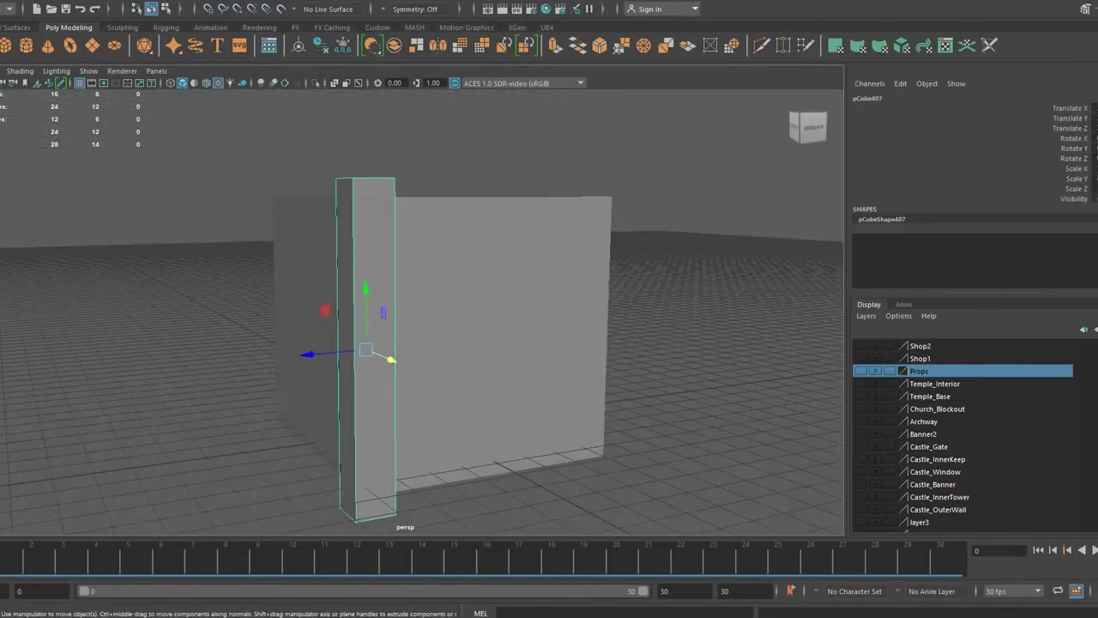
# Bevel the edges of the tall corner slab with Ctrl+B.
pyautogui.hotkey('ctrl', 'b')
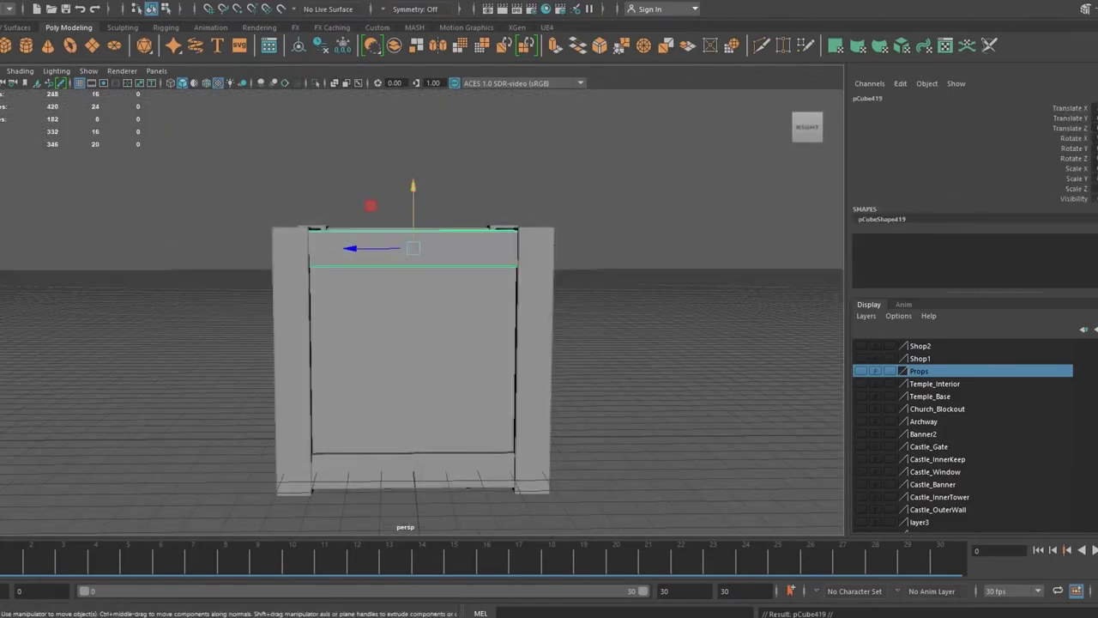
# Duplicate the plank for the diagonal brace, then shape a corner block in side and front wireframe views.
pyautogui.press('w')
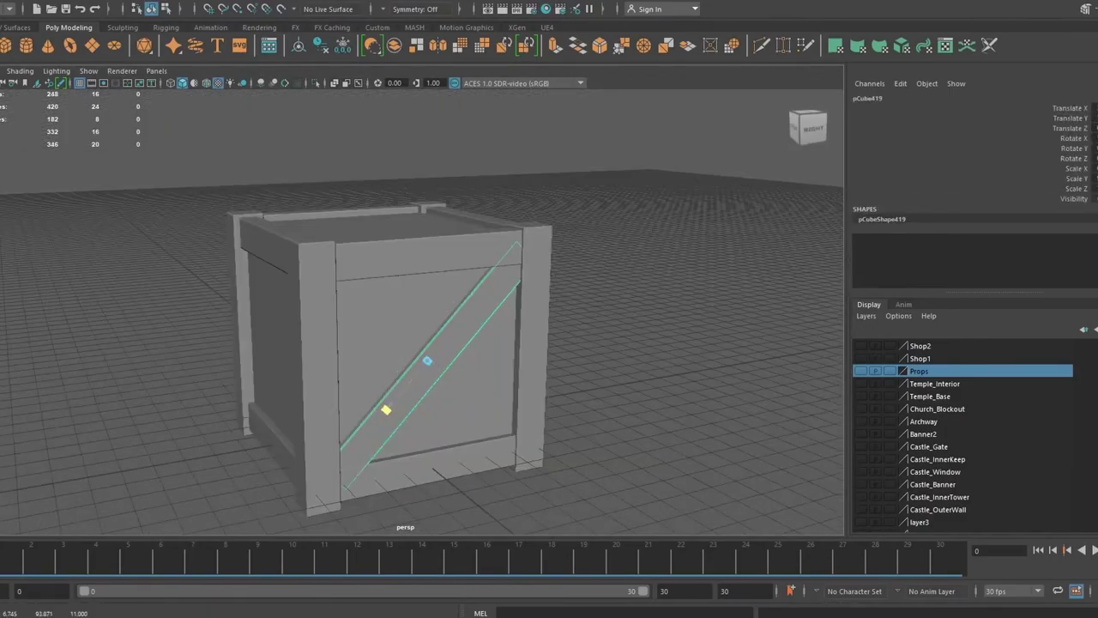
pyautogui.hotkey('ctrl', 'd')
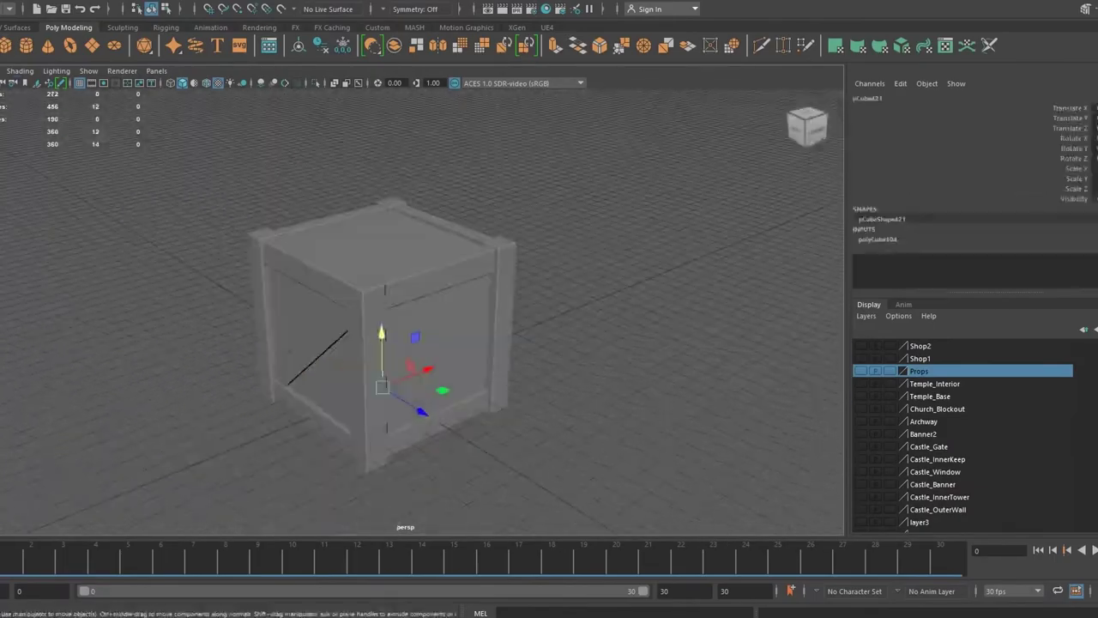
pyautogui.press('f')
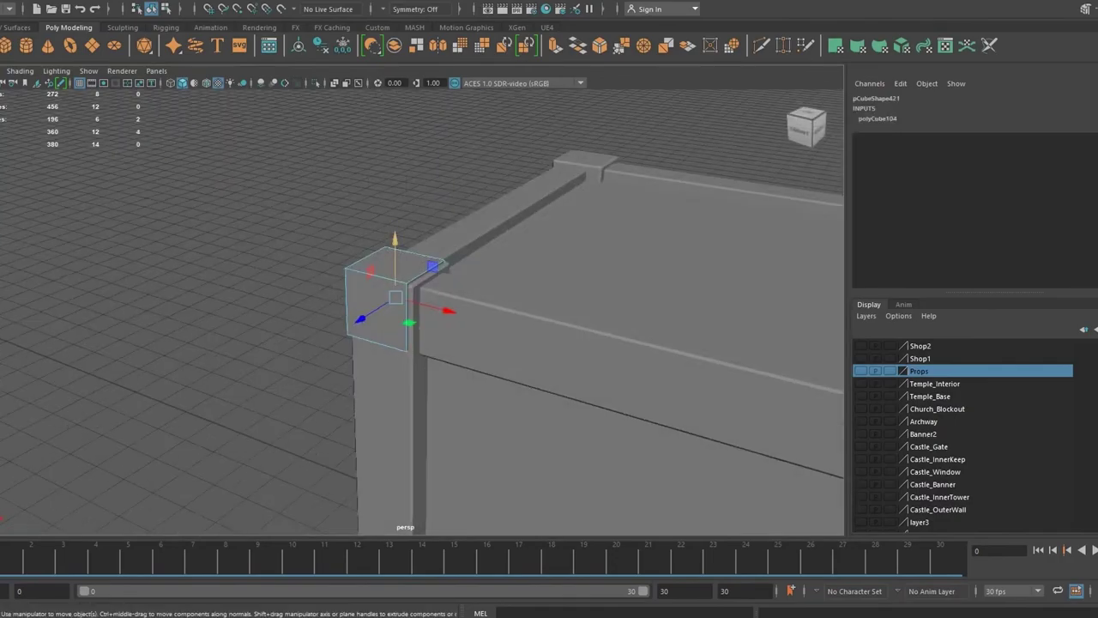
pyautogui.rightClick(475, 258)
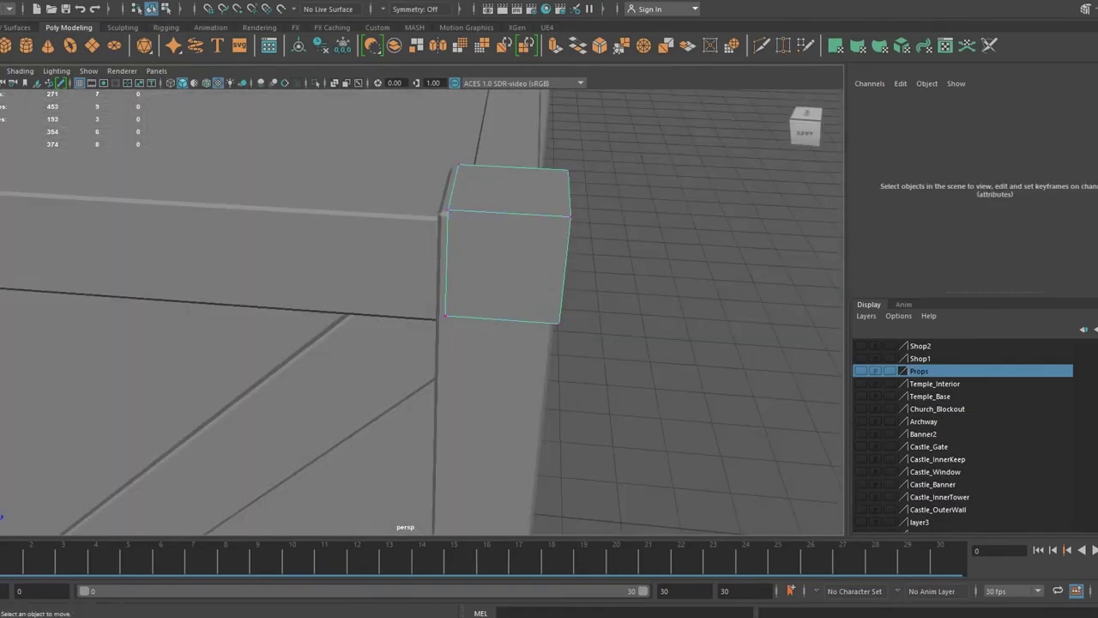
pyautogui.press('space')
pyautogui.press('space')
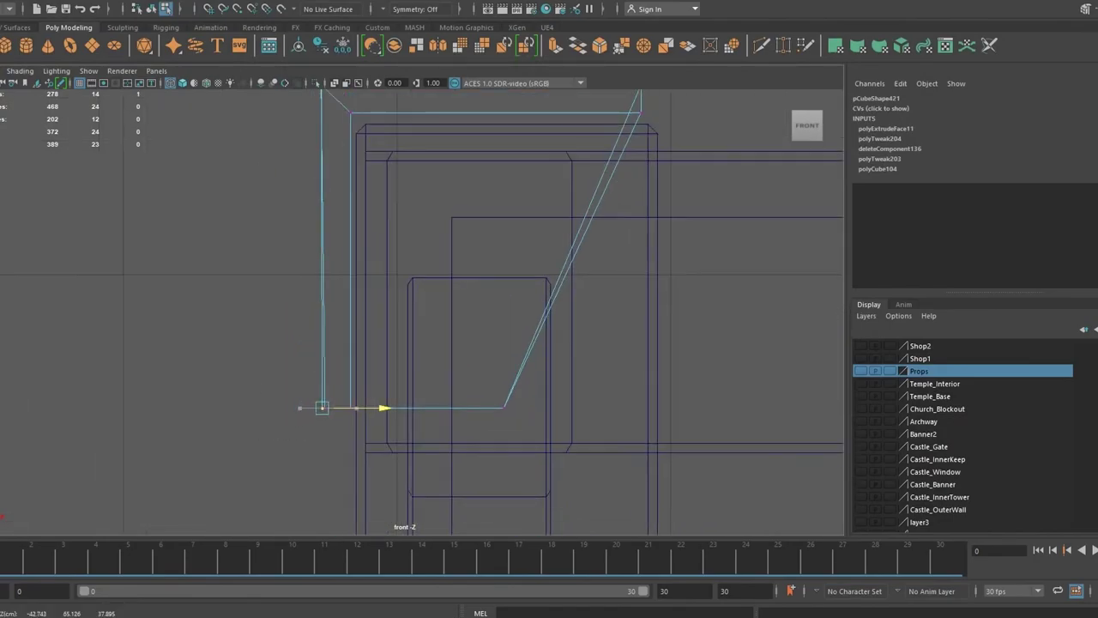
pyautogui.press('space')
pyautogui.press('space')
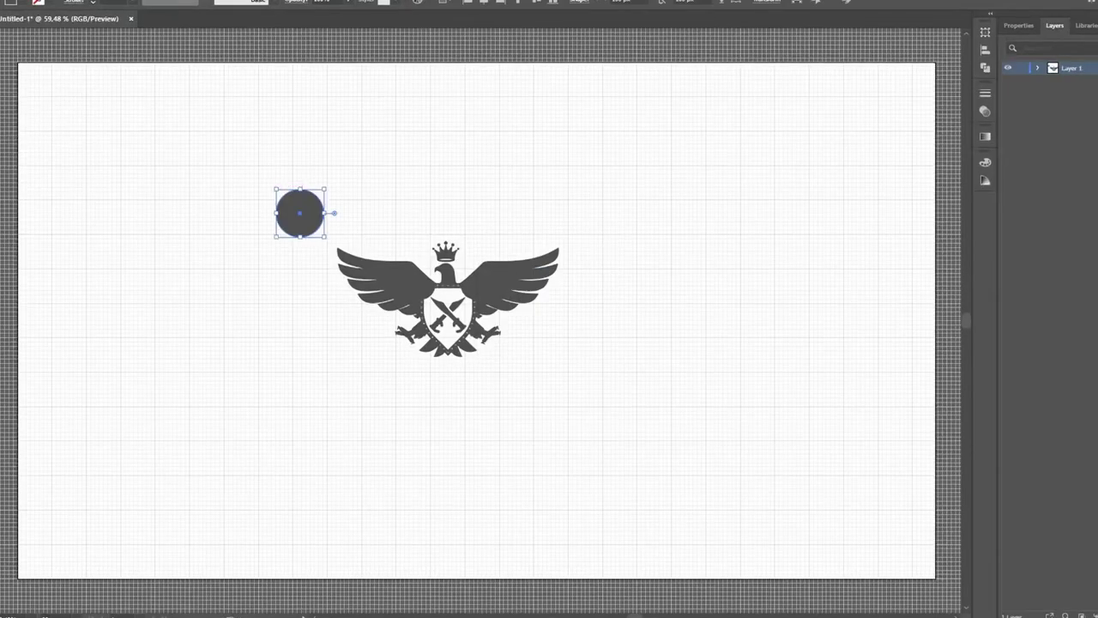
# Scale the circle up to encircle the eagle and draw a curved arc path beneath it.
pyautogui.moveTo(324, 237); pyautogui.dragTo(434, 348)
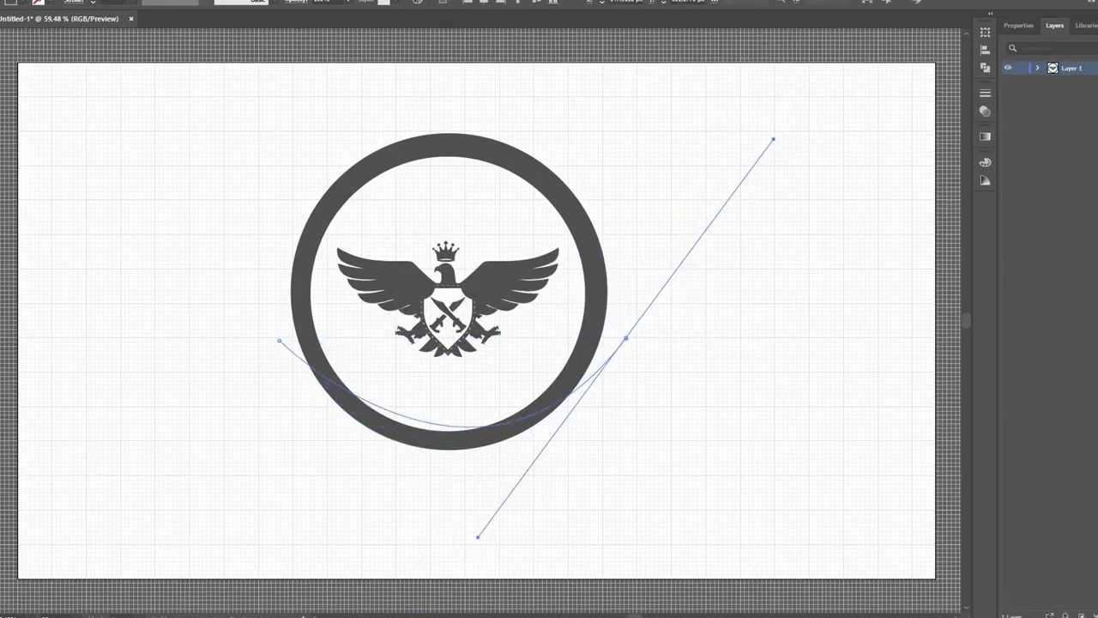
pyautogui.press('Escape')
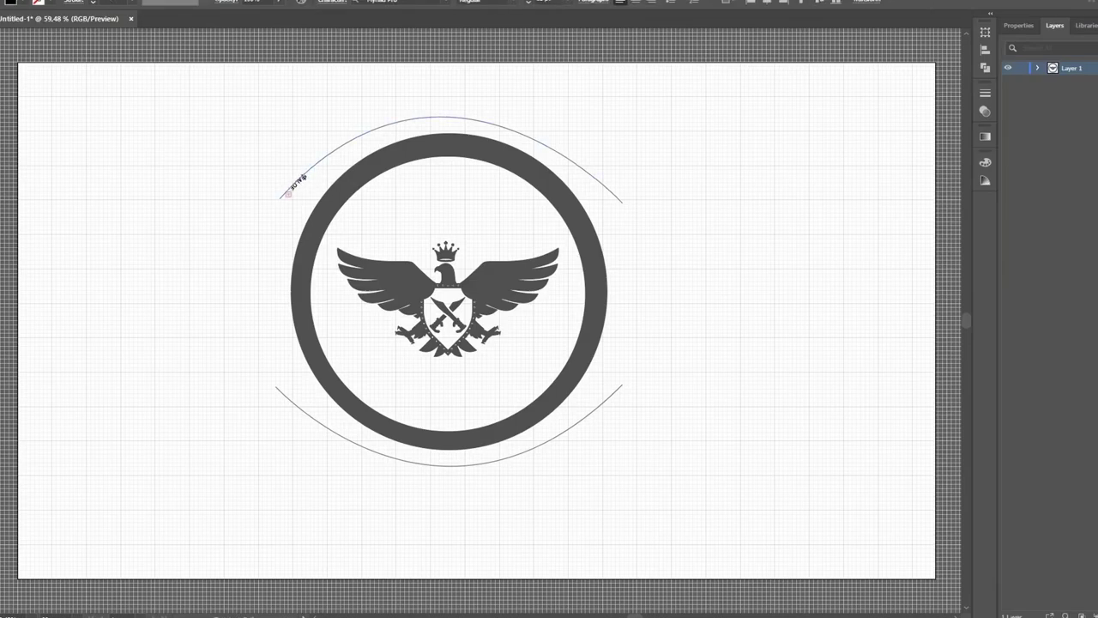
# Replace the top arc and set the SEAL OF HER MAJESTY arc text in Onyx, centred over the ring.
pyautogui.press('Delete')
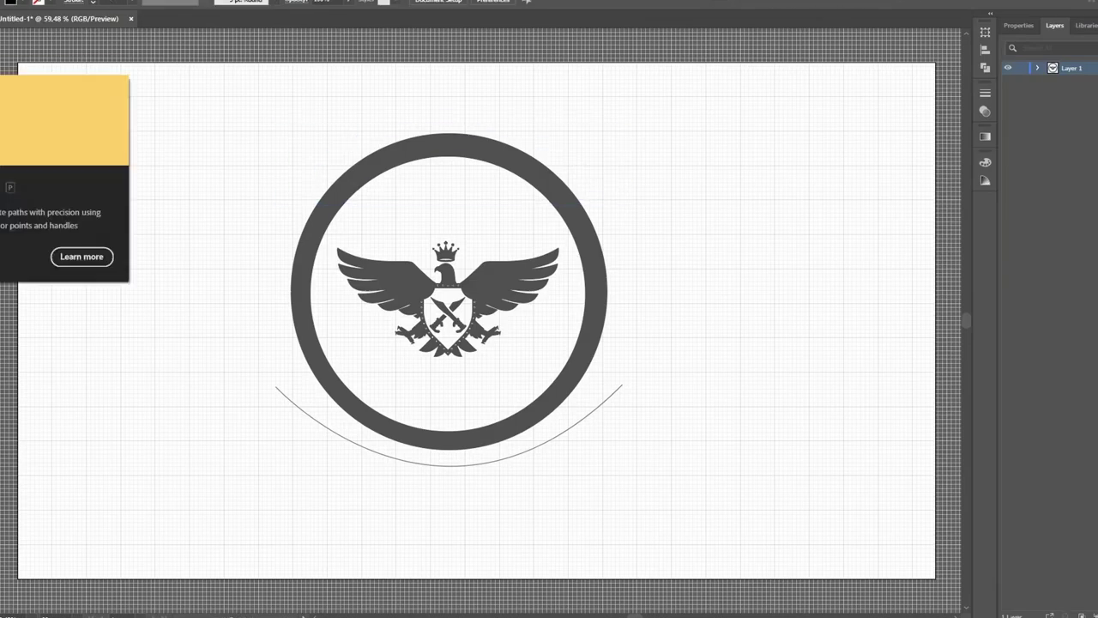
pyautogui.press('Escape')
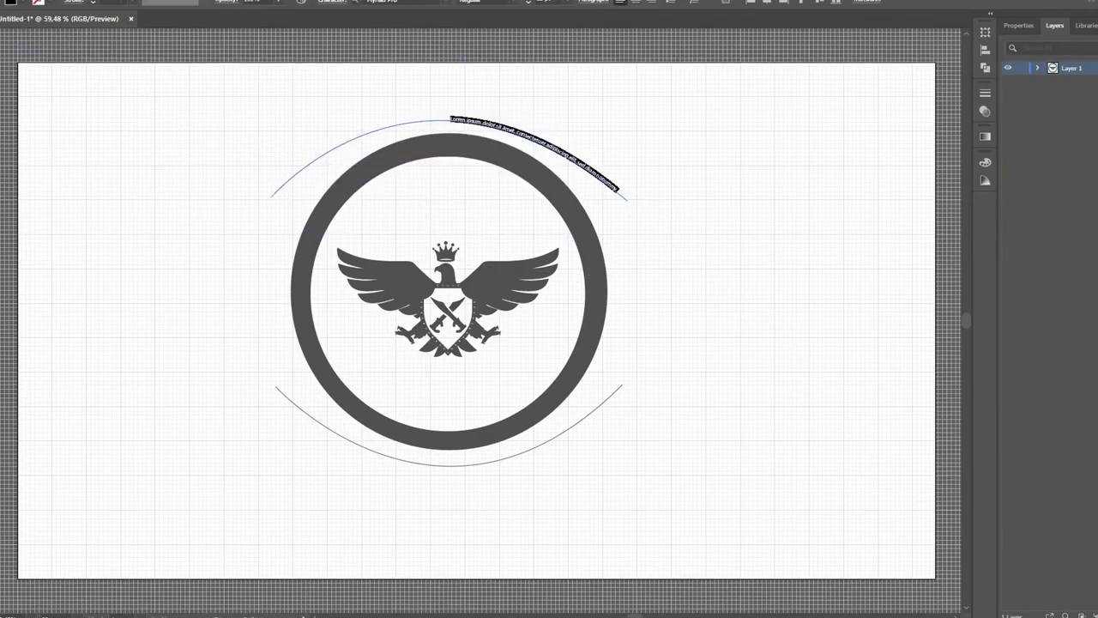
pyautogui.write('SEAL OF HER MAJESTY')
pyautogui.click(435, 2)
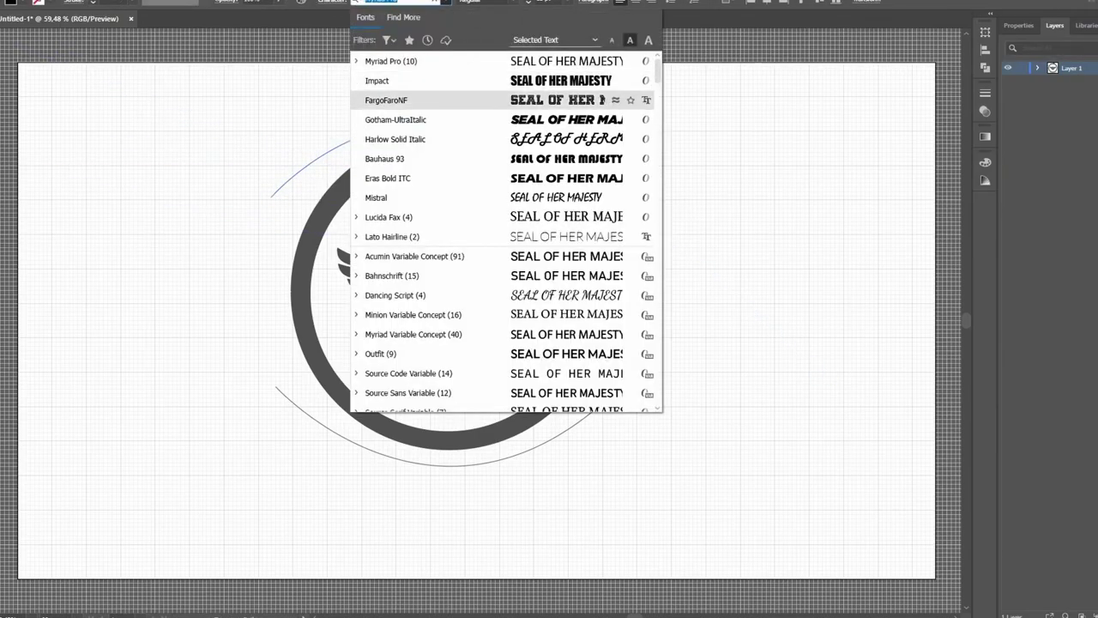
pyautogui.scroll(-10, 506, 232)
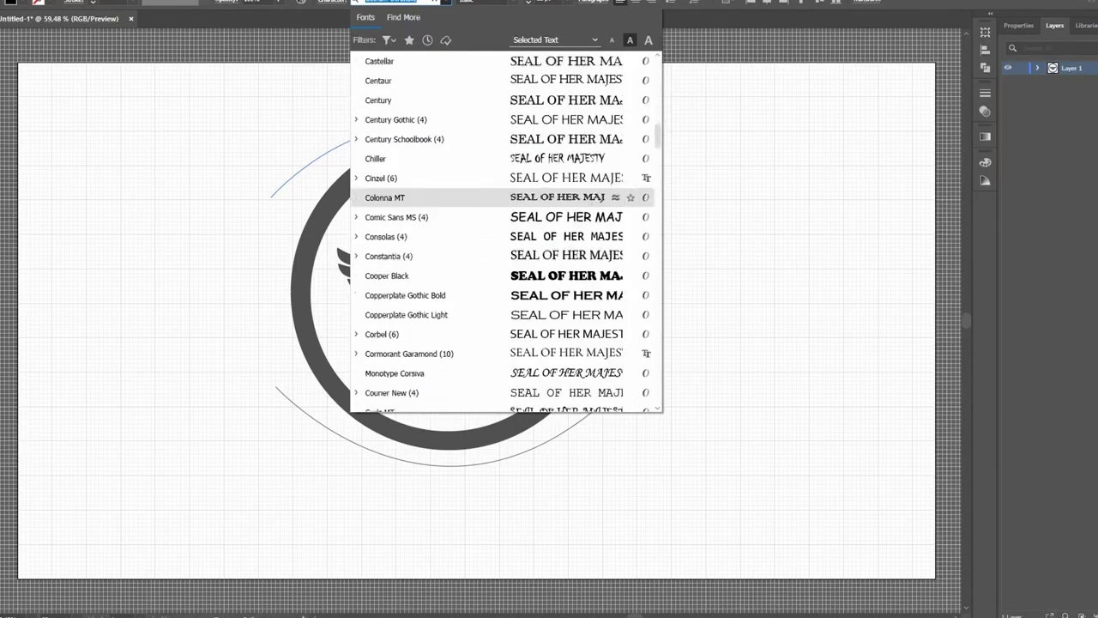
pyautogui.scroll(-8, 507, 236)
pyautogui.scroll(-8, 506, 236)
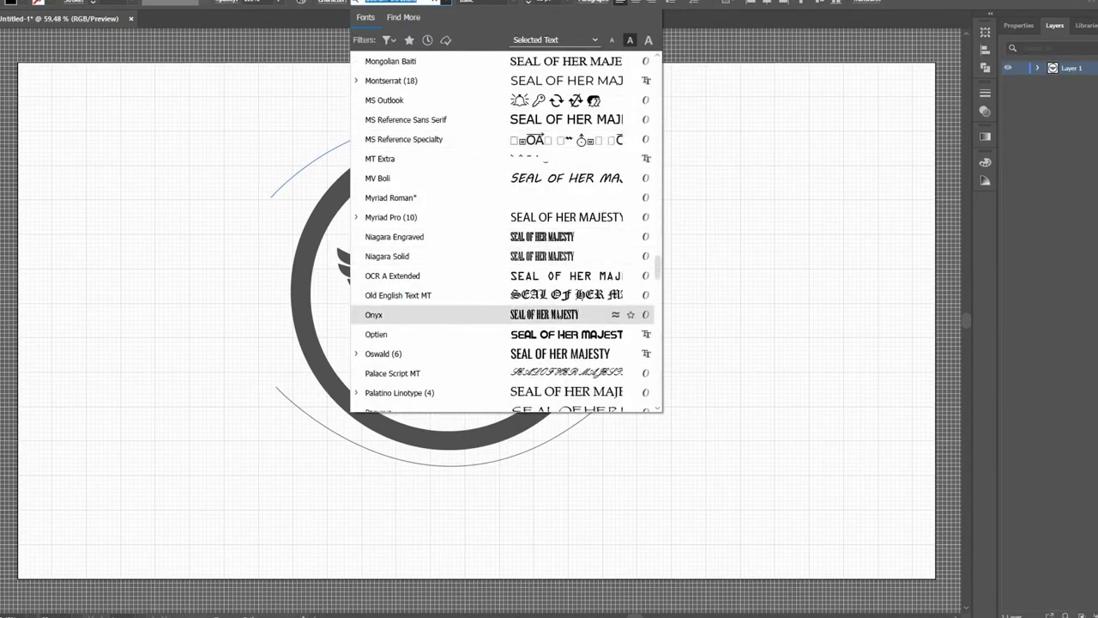
pyautogui.click(506, 314)
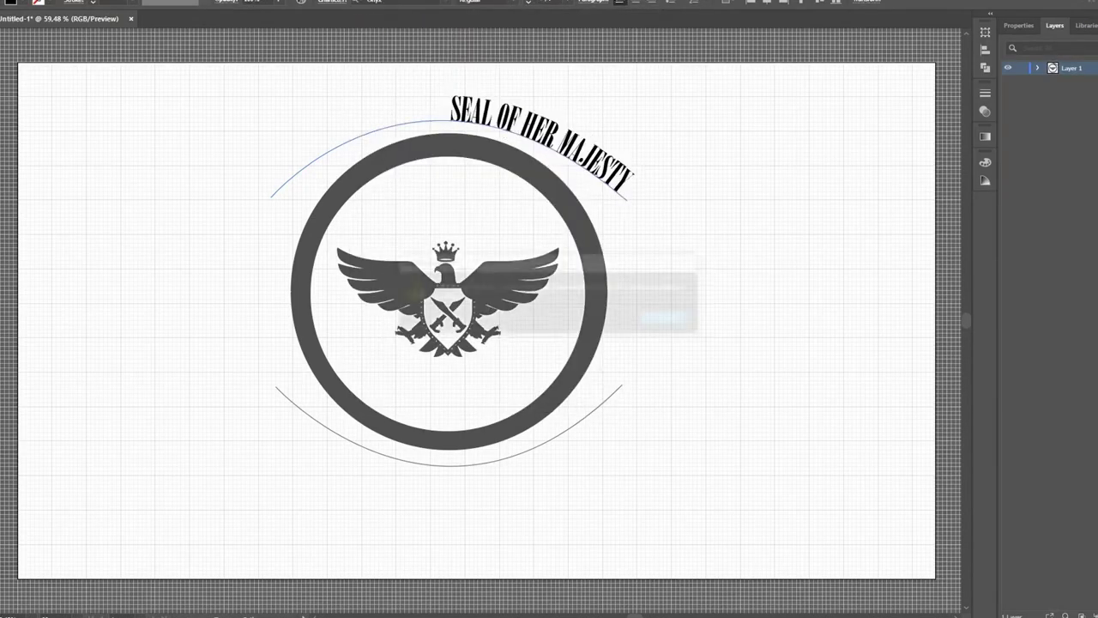
pyautogui.press('Escape')
pyautogui.moveTo(637, 114); pyautogui.dragTo(611, 71)
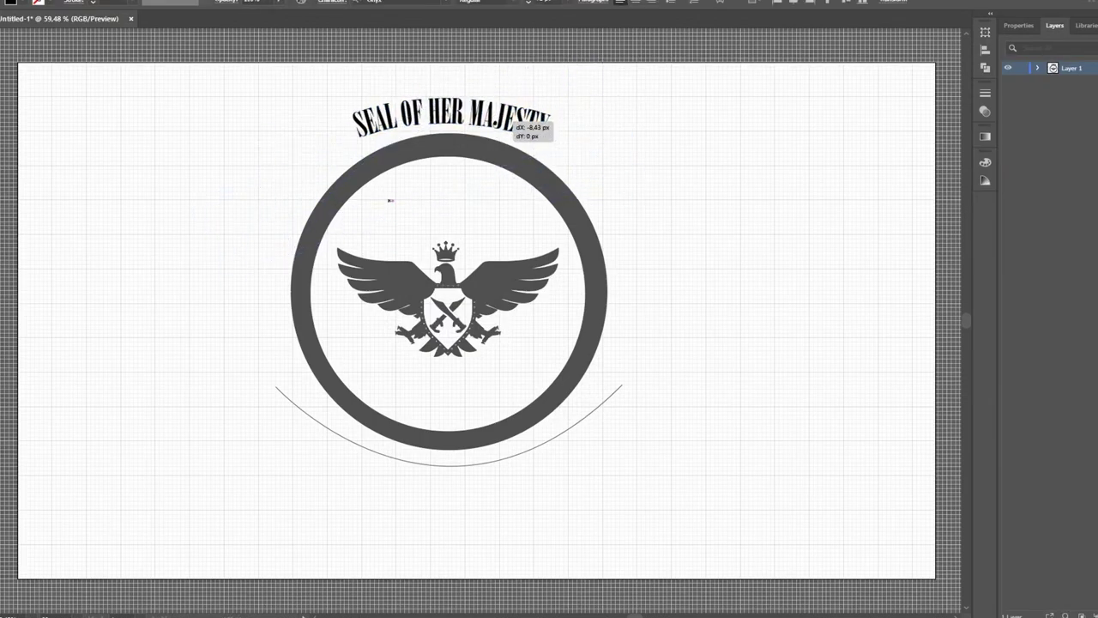
pyautogui.hotkey('ctrl', 'z')
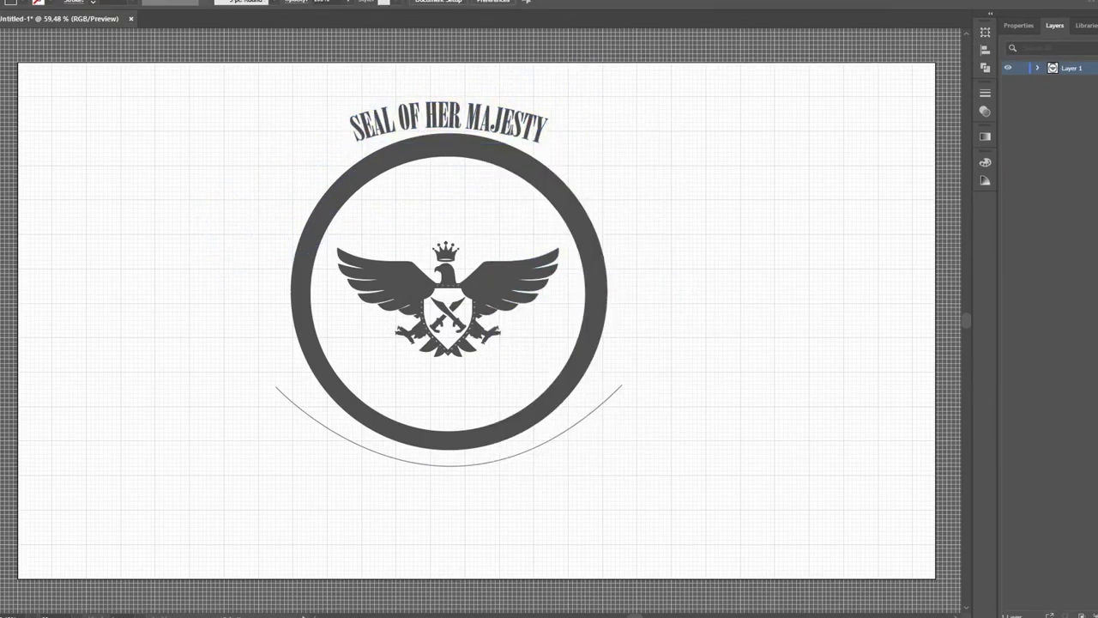
# Place REG. SERENA IV along the lower arc and slide it to the bottom centre.
pyautogui.click(466, 465)
pyautogui.click(666, 317)
pyautogui.click(466, 465)
pyautogui.write('REG. SEREN')
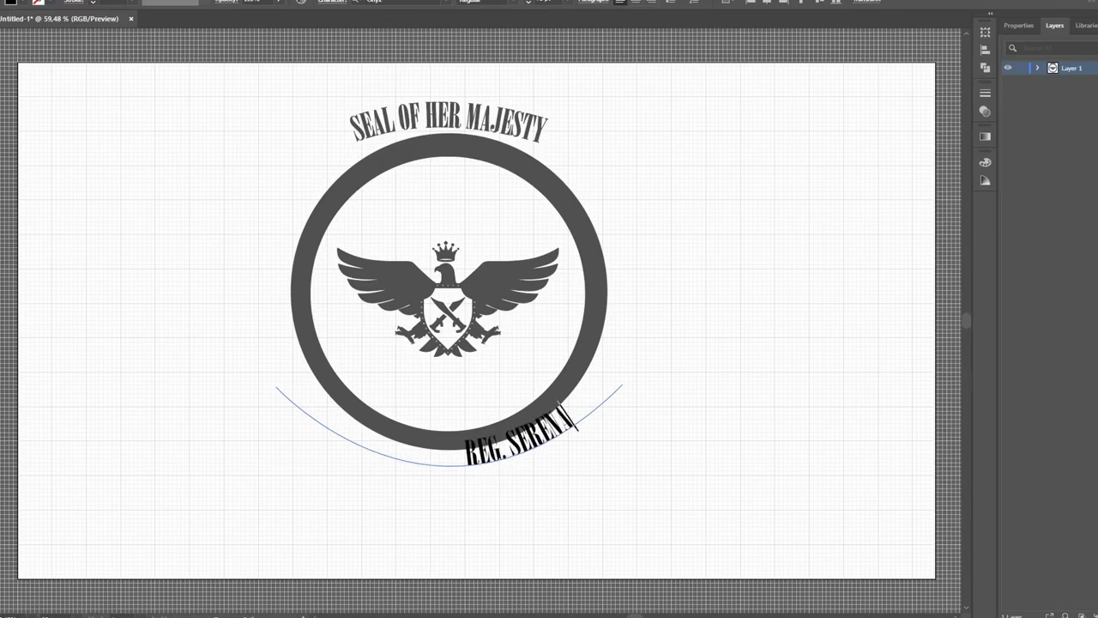
pyautogui.write('V')
pyautogui.press('Escape')
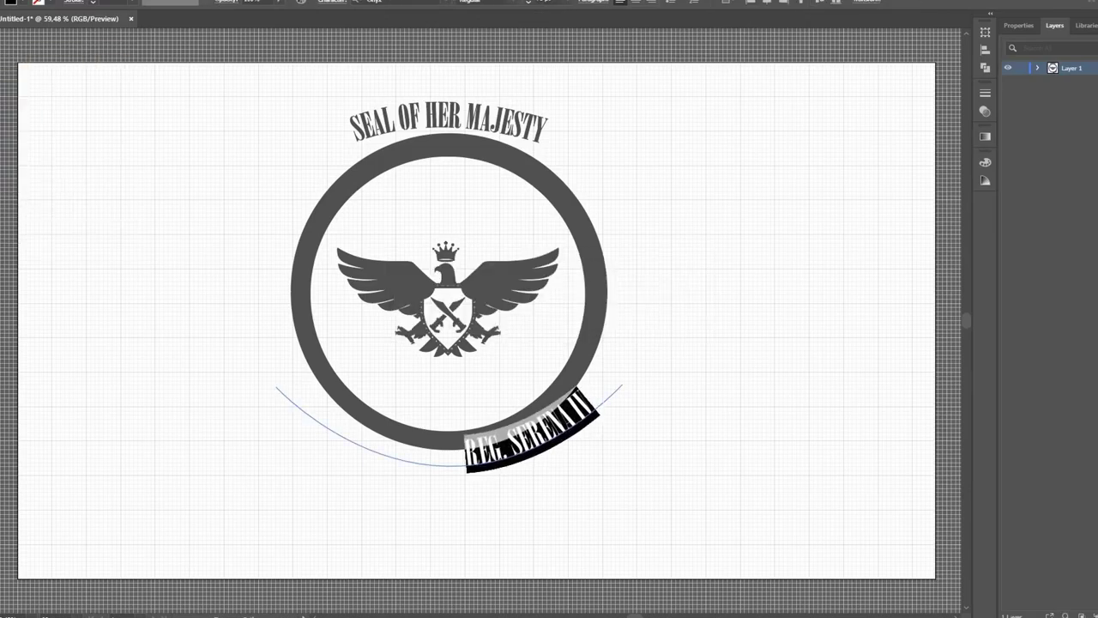
pyautogui.moveTo(576, 465); pyautogui.dragTo(489, 482)
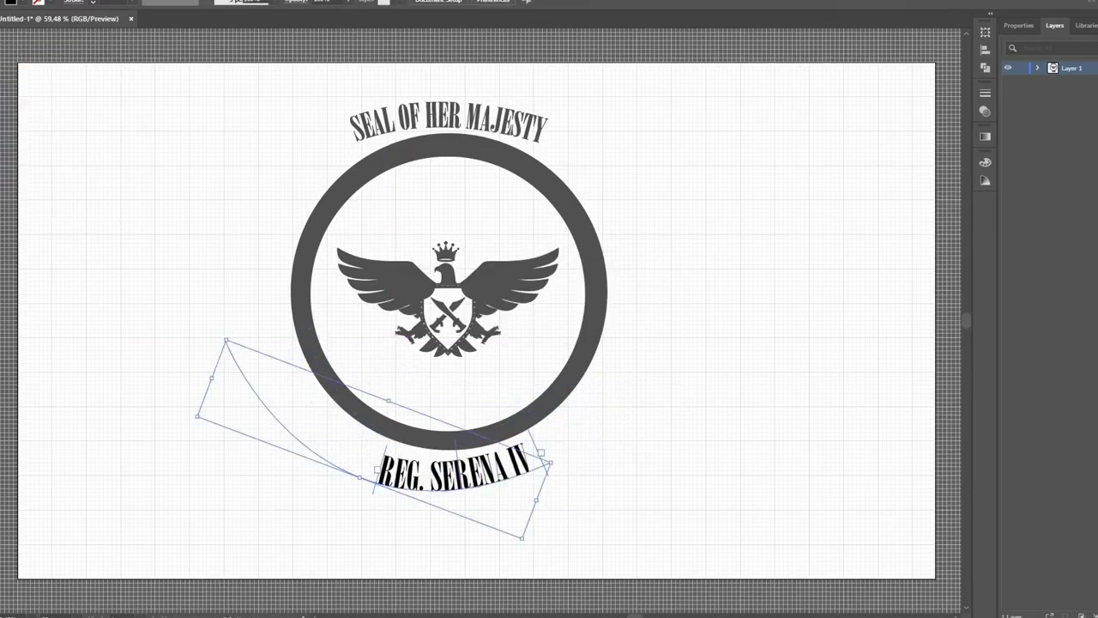
# Convert REG. SERENA IV to outlines, add a smaller inner ring copy, and move the eagle inside it.
pyautogui.rightClick(421, 471)
pyautogui.click(465, 172)
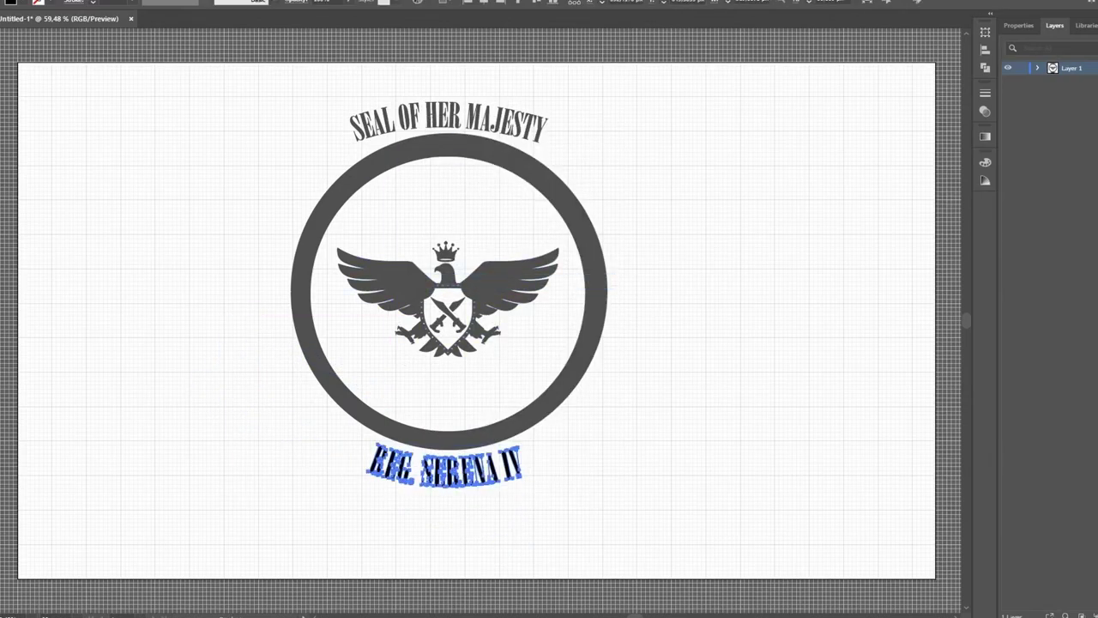
pyautogui.keyDown('alt'); pyautogui.moveTo(554, 369); pyautogui.dragTo(559, 375); pyautogui.keyUp('alt')
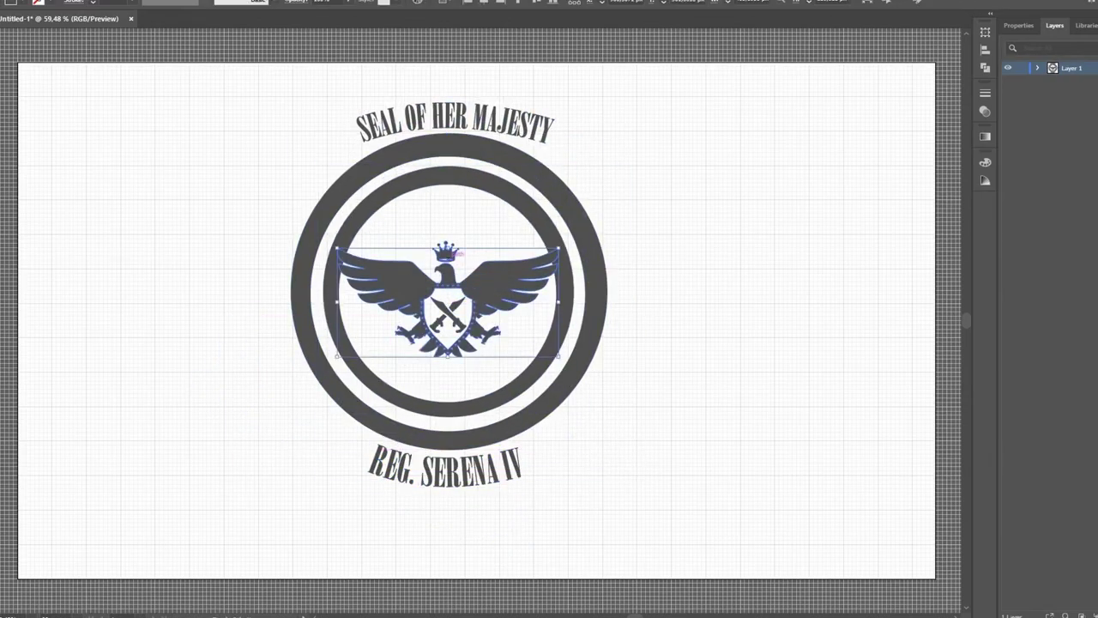
pyautogui.moveTo(459, 254); pyautogui.dragTo(453, 305)
# Reflect a copy of the fin onto the ring's left side and nudge REG. SERENA IV below the ring.
pyautogui.keyDown('alt'); pyautogui.scroll(2, 597, 276); pyautogui.keyUp('alt')
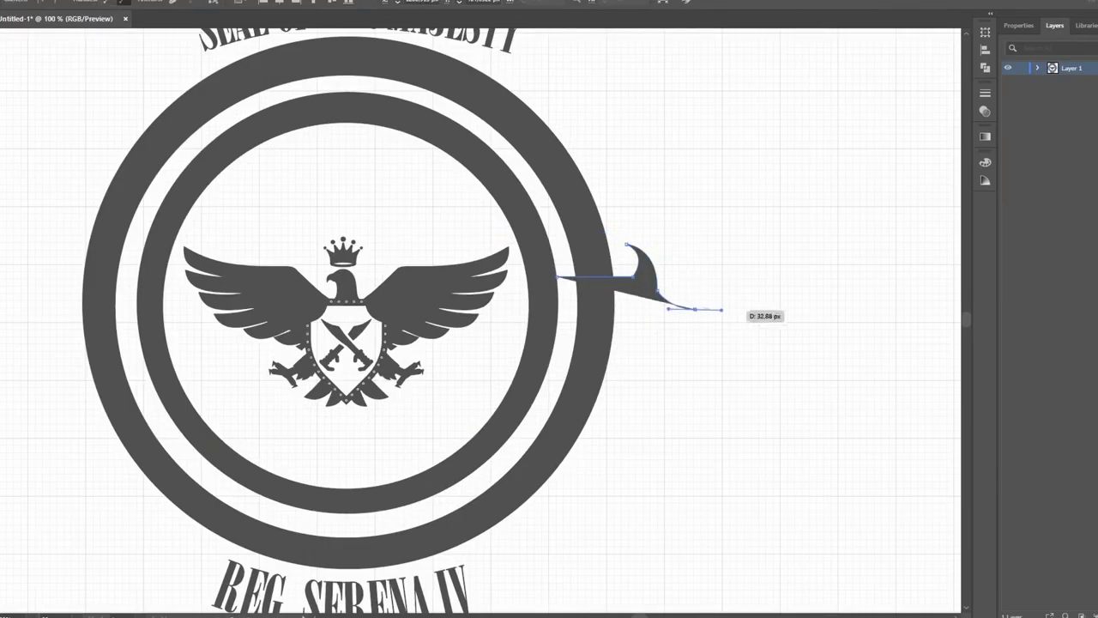
pyautogui.press('Return')
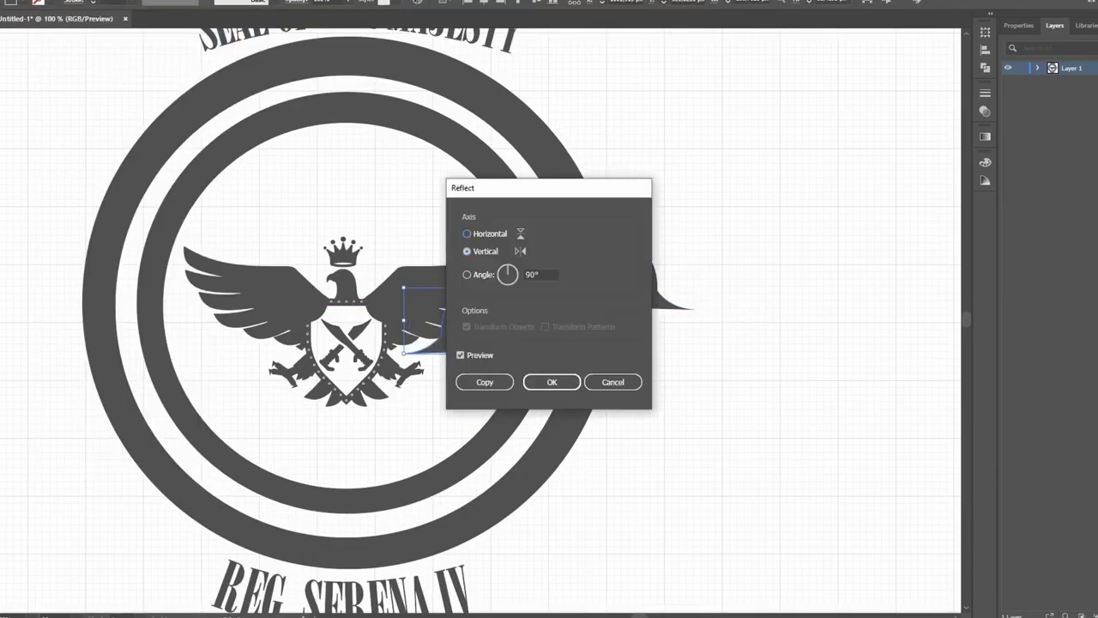
pyautogui.click(486, 382)
pyautogui.moveTo(467, 317); pyautogui.dragTo(617, 339)
pyautogui.keyDown('alt'); pyautogui.scroll(4, 558, 272); pyautogui.keyUp('alt')
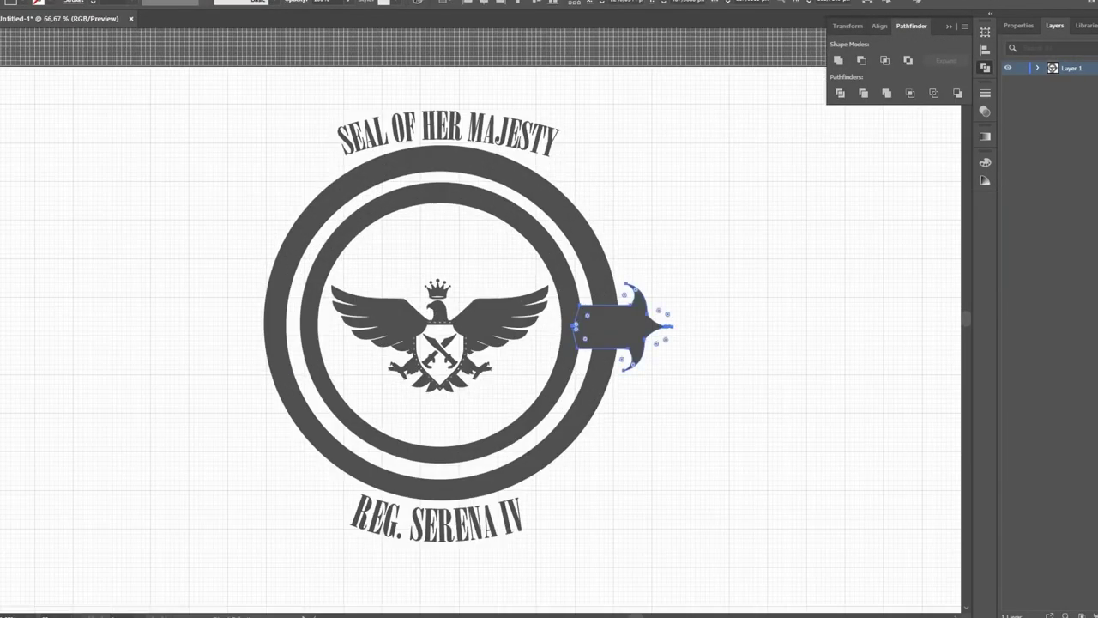
pyautogui.click(485, 381)
pyautogui.moveTo(541, 362); pyautogui.dragTo(318, 352)
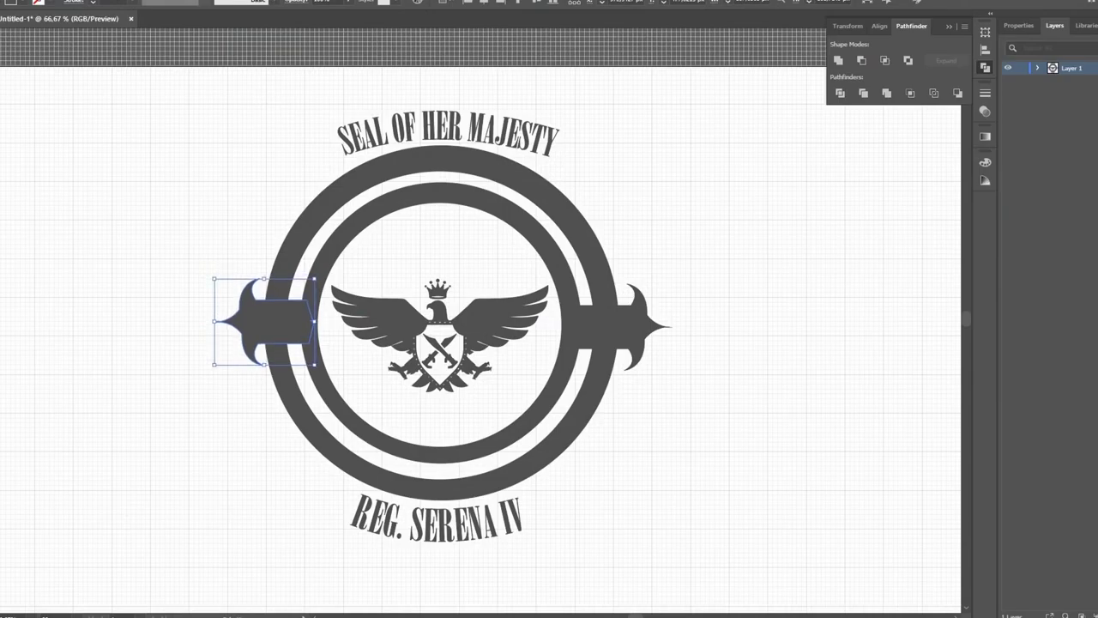
pyautogui.hotkey('ctrl', '-')
pyautogui.moveTo(554, 460); pyautogui.dragTo(562, 459)
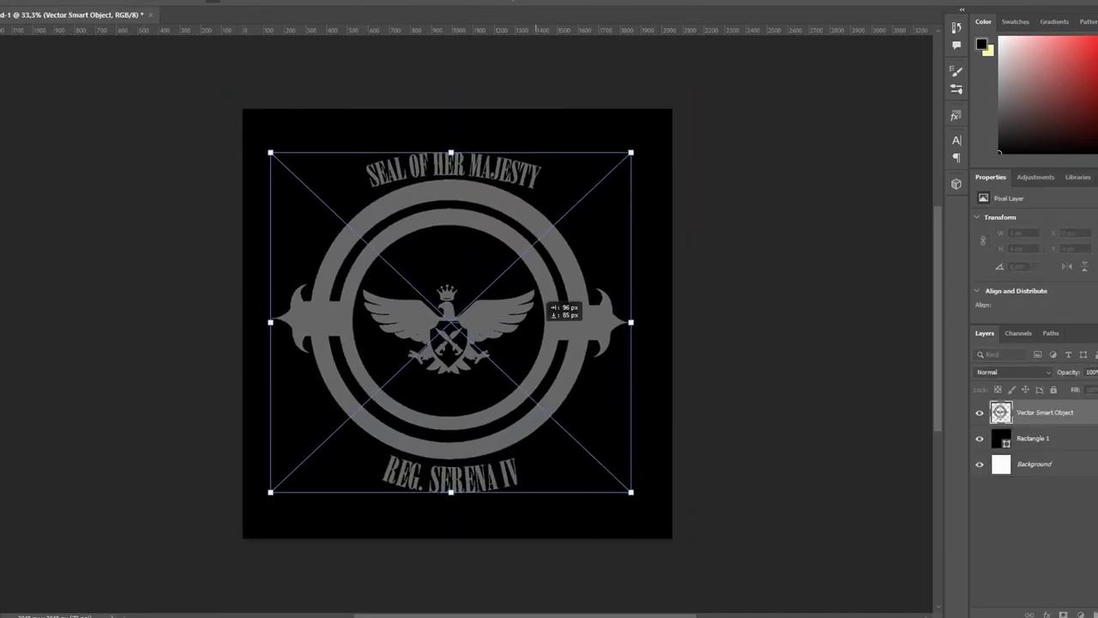
# Scale the seal smart object up on the black square and apply a Gaussian Blur glow.
pyautogui.moveTo(269, 147); pyautogui.dragTo(472, 305)
pyautogui.press('Return')
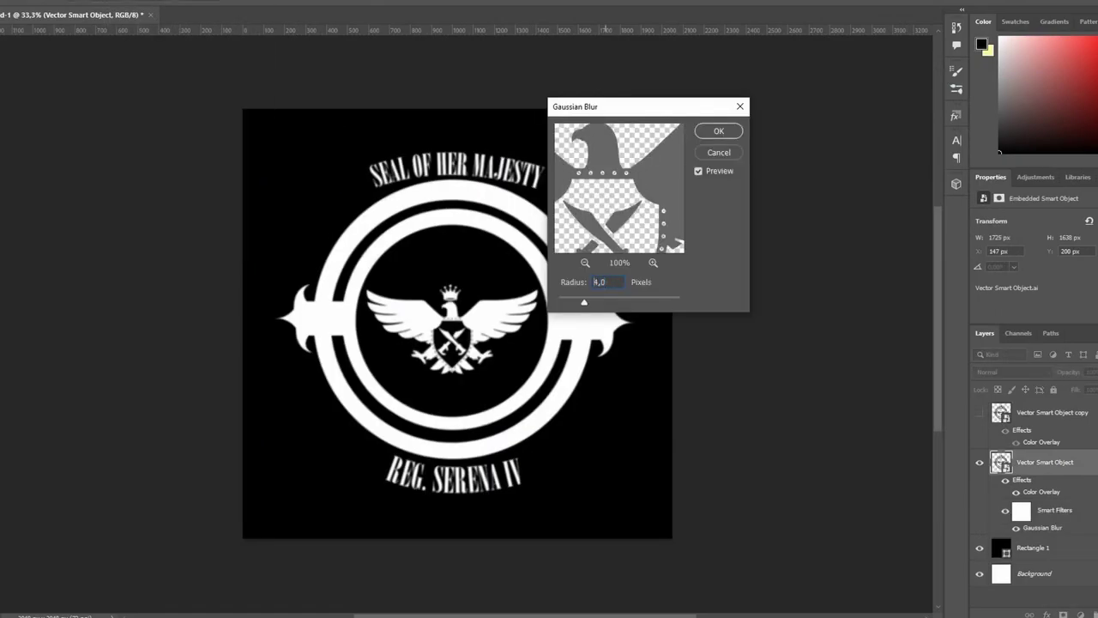
pyautogui.press('Return')
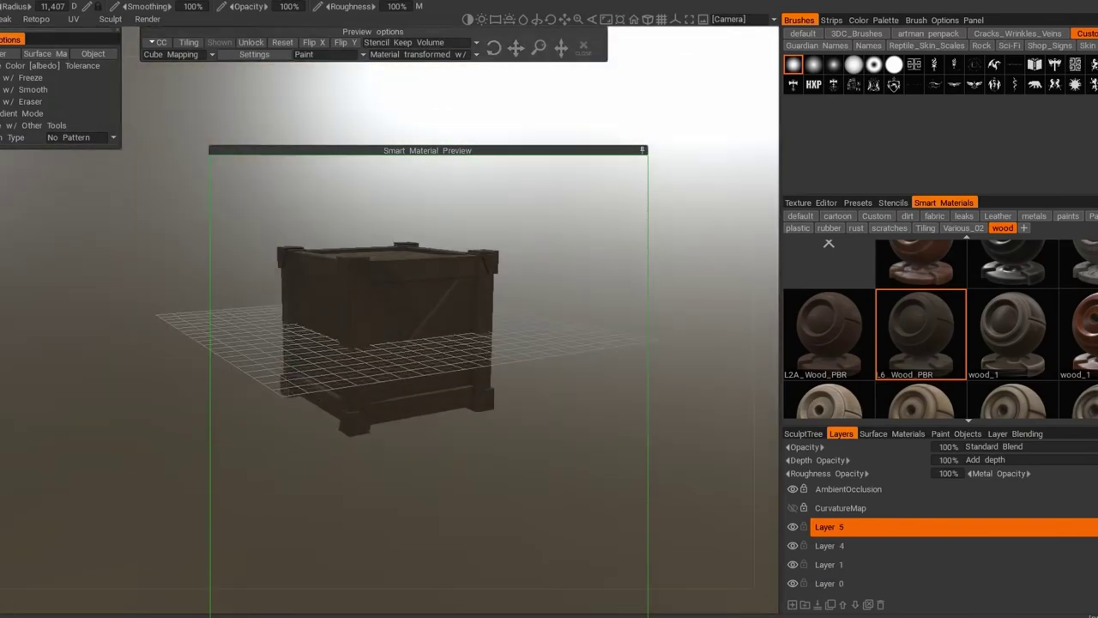
# Apply a metal smart material for the corner caps and a paint smart material to the crate, then check it from several angles.
pyautogui.click(1034, 215)
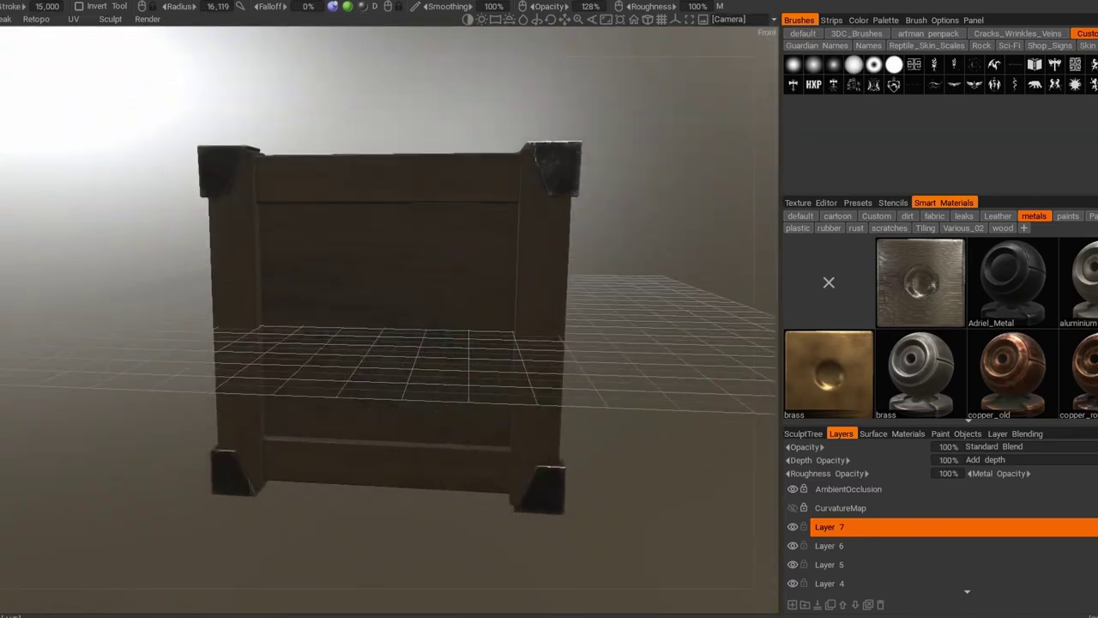
pyautogui.click(1091, 215)
pyautogui.scroll(-3, 941, 326)
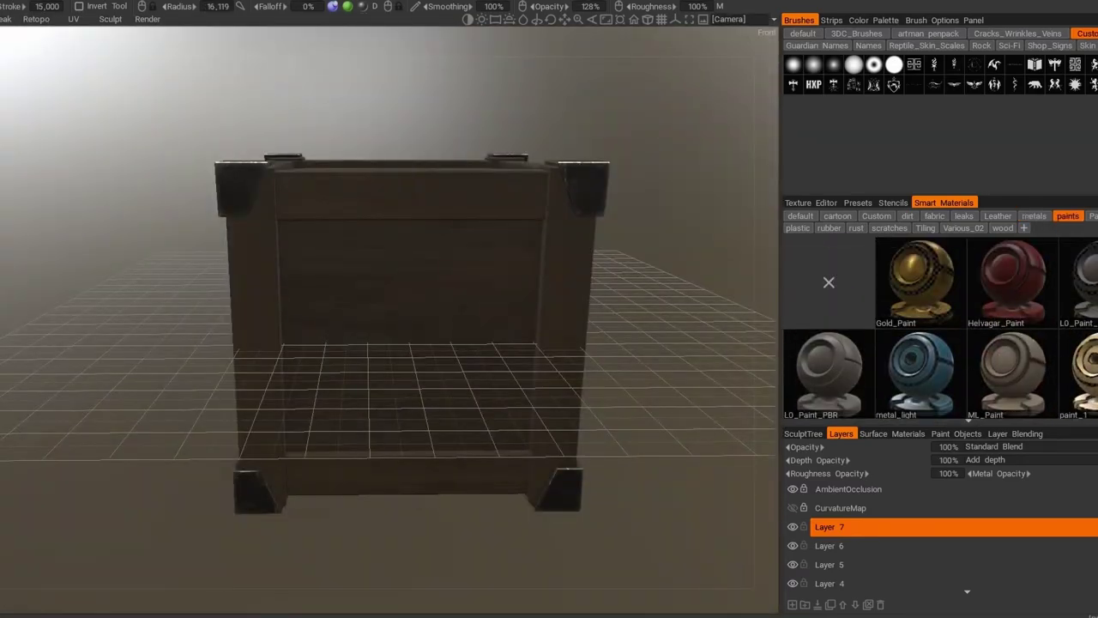
pyautogui.click(1013, 373)
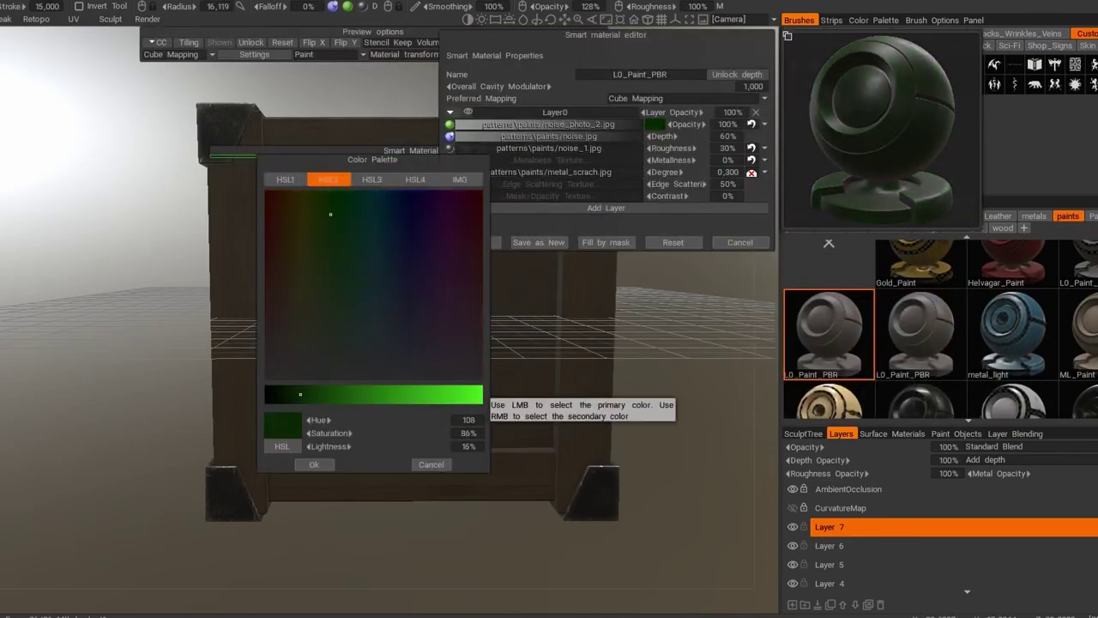
pyautogui.press('Escape')
pyautogui.press('Escape')
pyautogui.keyDown('alt'); pyautogui.moveTo(418, 312); pyautogui.dragTo(361, 317); pyautogui.keyUp('alt')
pyautogui.scroll(3, 360, 318)
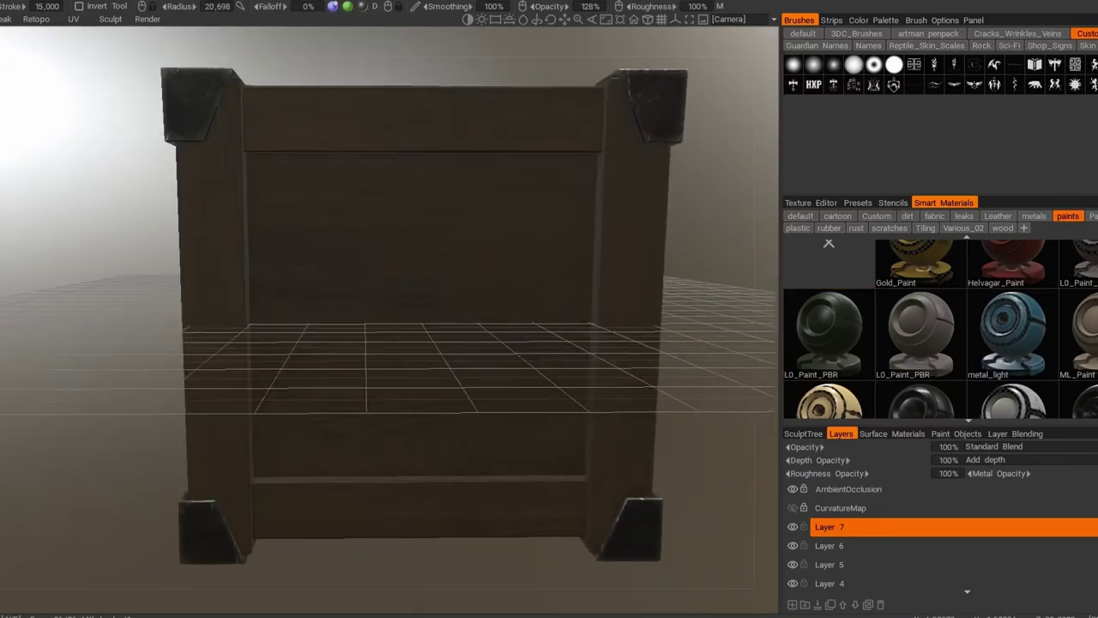
pyautogui.scroll(2, 429, 312)
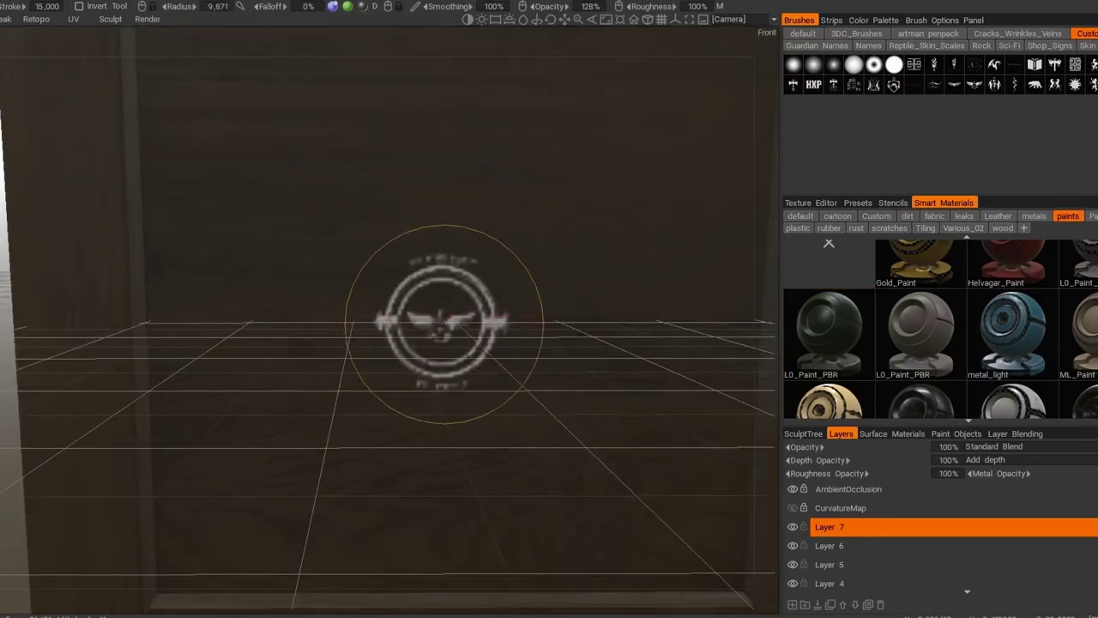
pyautogui.moveTo(429, 312)
pyautogui.keyDown('alt'); pyautogui.mouseDown()
pyautogui.moveTo(360, 318)
pyautogui.moveTo(395, 317)
pyautogui.mouseUp(); pyautogui.keyUp('alt')
pyautogui.scroll(-3, 388, 317)
pyautogui.scroll(3, 388, 317)
pyautogui.scroll(-3, 388, 317)
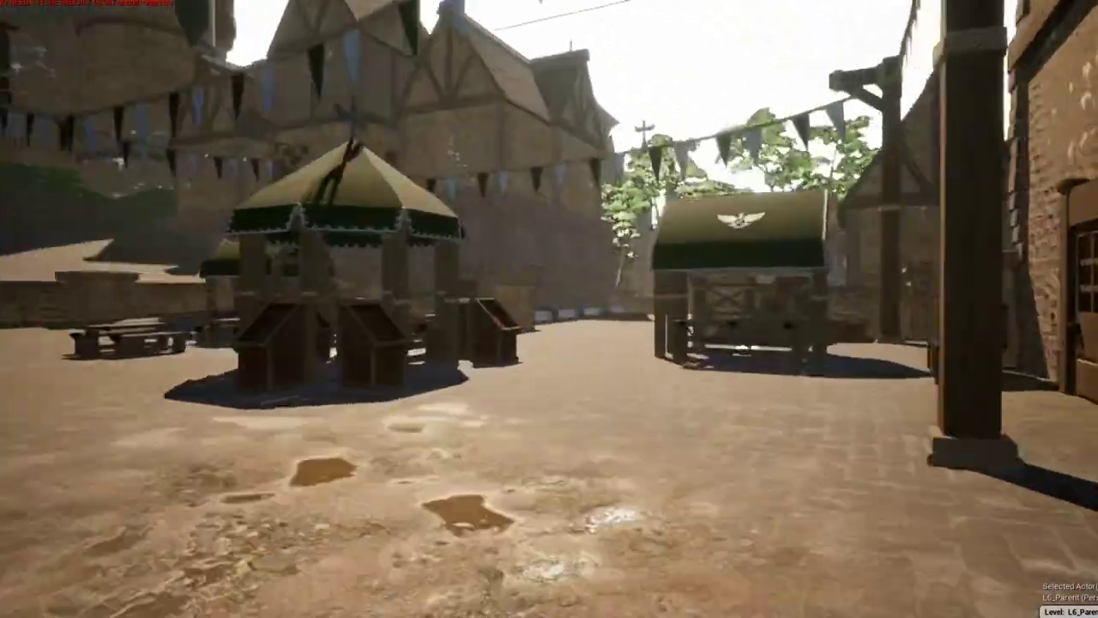
# Focus the viewport on one of the textured crates in the town square.
pyautogui.press('f')
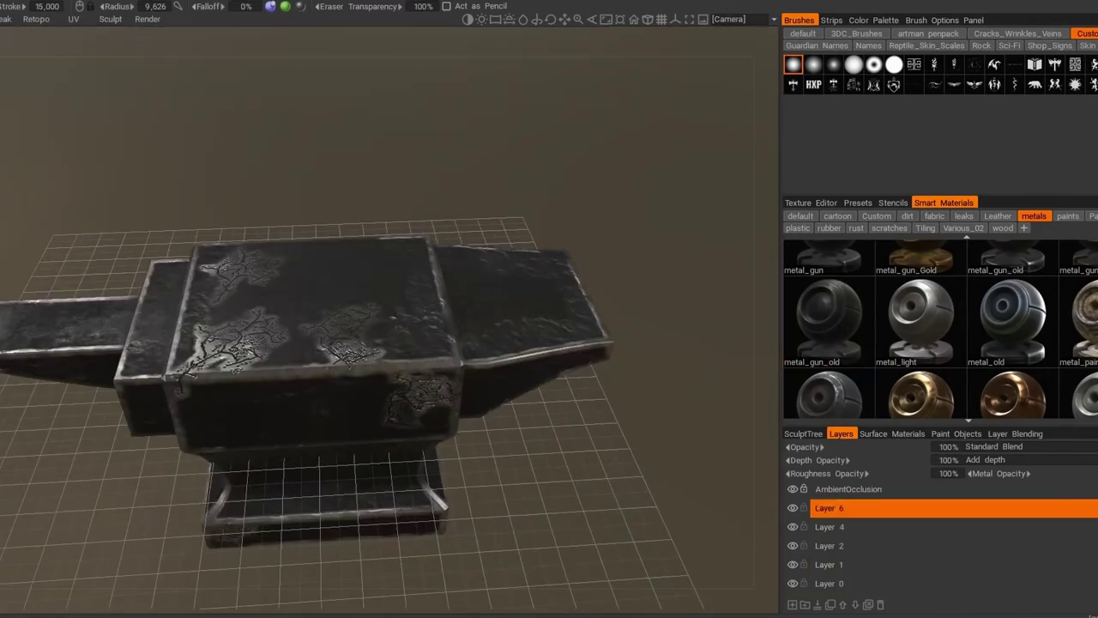
# Fill a new anvil layer with metal_gun_old through the Smart Material Editor, then view the anvil from above.
pyautogui.click(277, 416)
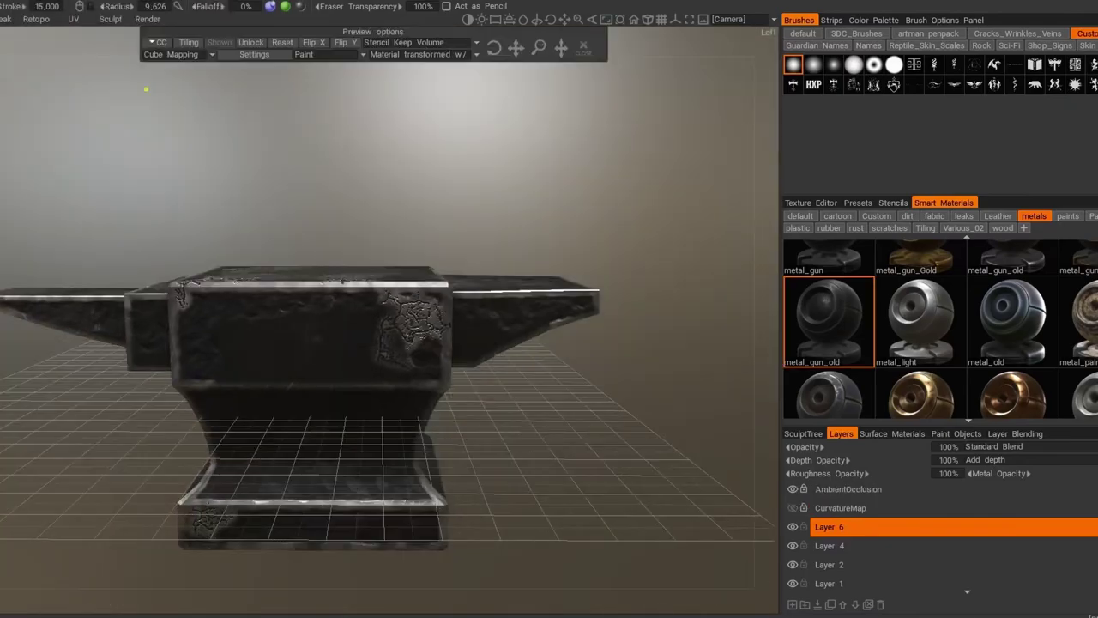
pyautogui.rightClick(828, 318)
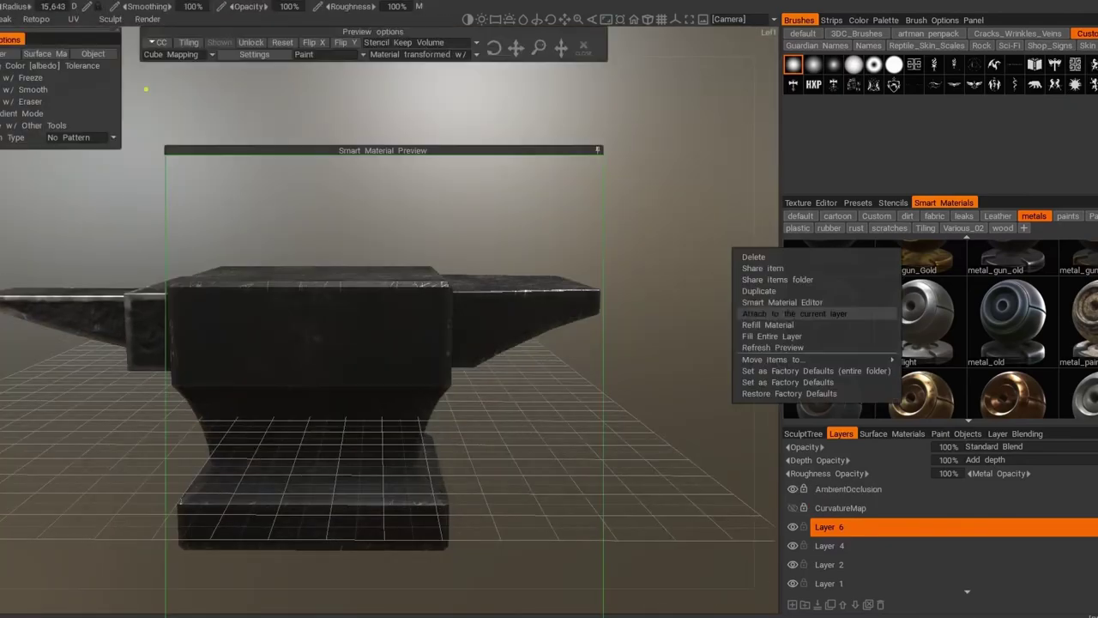
pyautogui.click(790, 311)
pyautogui.click(606, 529)
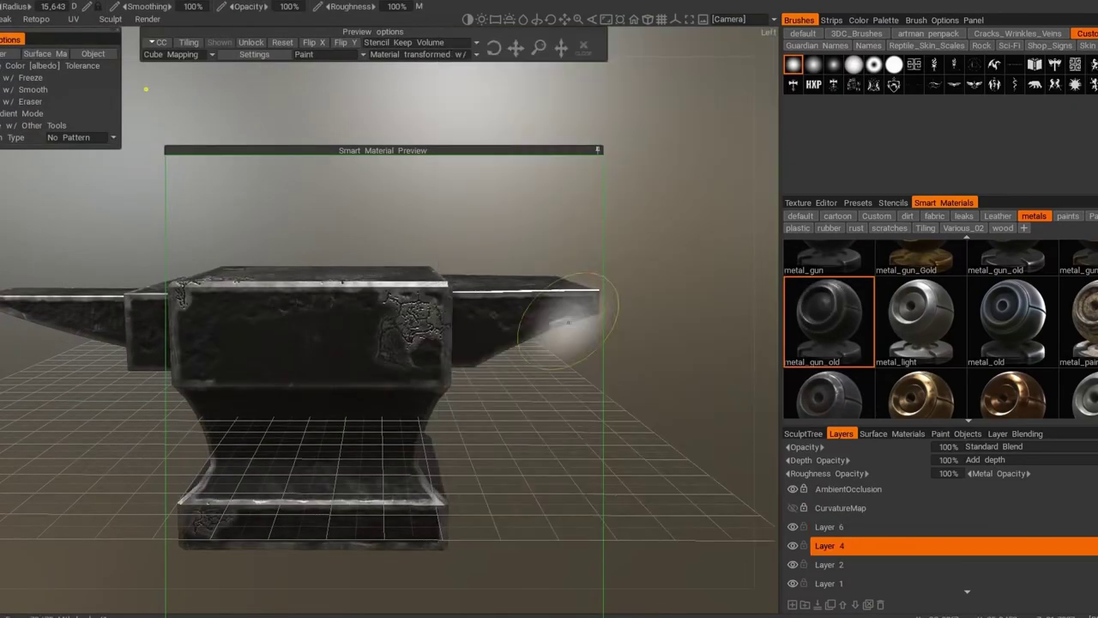
pyautogui.moveTo(686, 258); pyautogui.dragTo(686, 386)
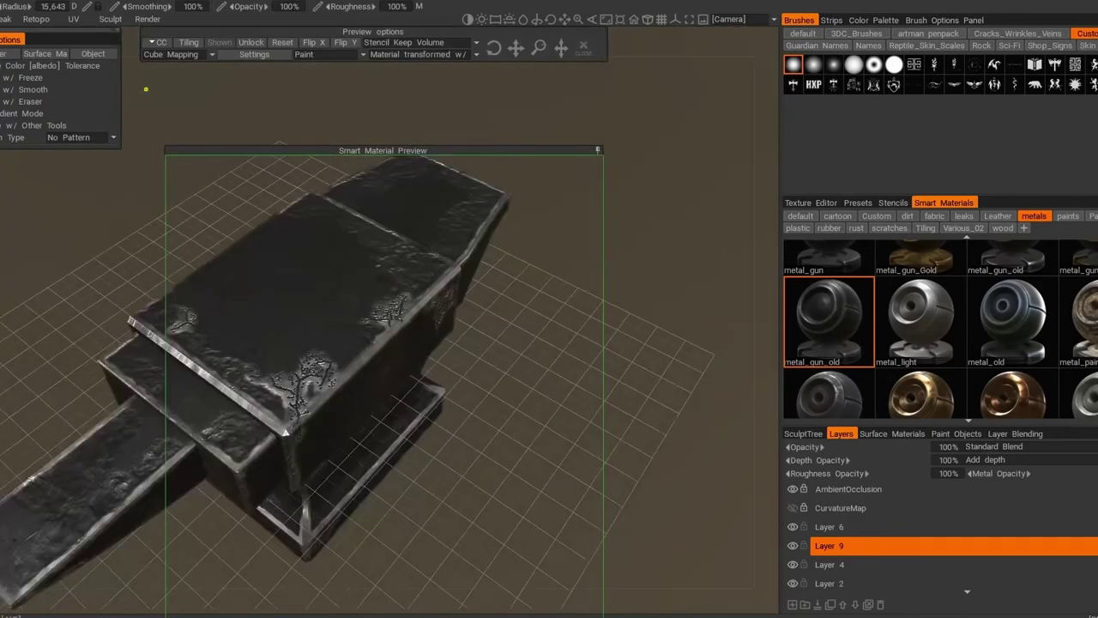
pyautogui.scroll(-3, 920, 376)
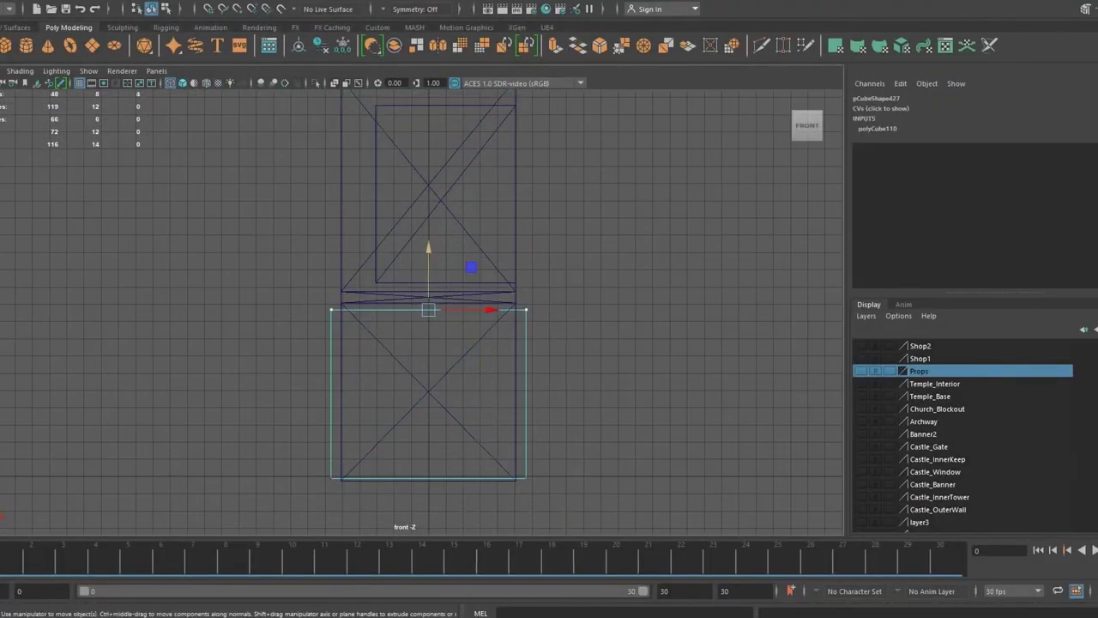
# Inspect the cube in a single perspective view from below and front, toggling component and object modes.
pyautogui.press('space')
pyautogui.press('space')
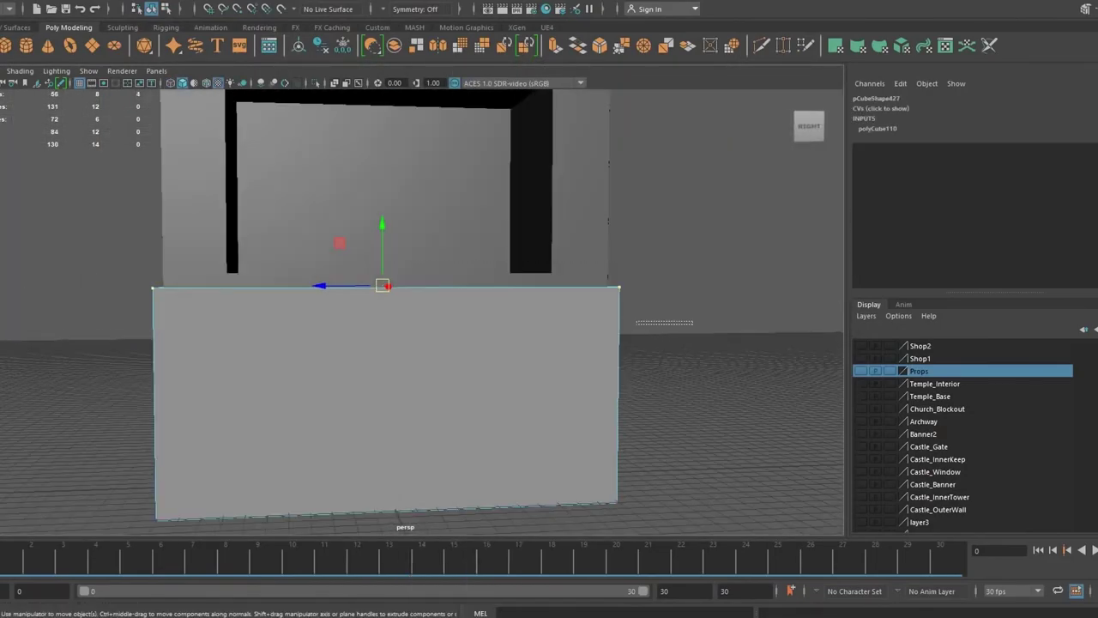
pyautogui.keyDown('alt'); pyautogui.moveTo(404, 309); pyautogui.dragTo(403, 258); pyautogui.keyUp('alt')
pyautogui.moveTo(404, 257); pyautogui.dragTo(404, 232, button='right')
pyautogui.press('F8')
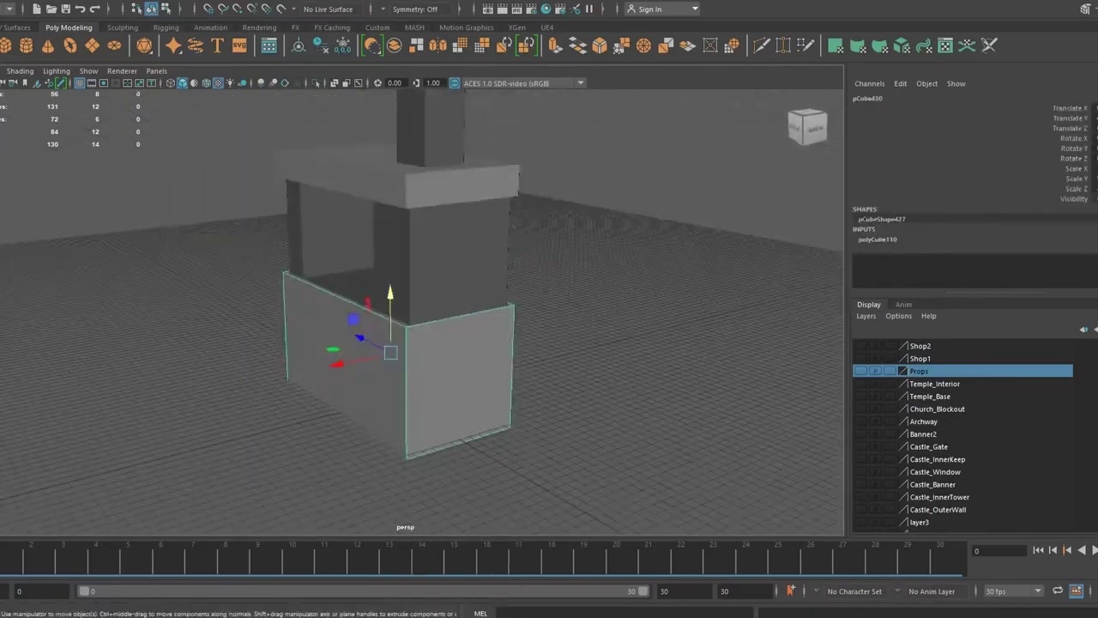
pyautogui.keyDown('alt'); pyautogui.moveTo(403, 309); pyautogui.dragTo(446, 283); pyautogui.keyUp('alt')
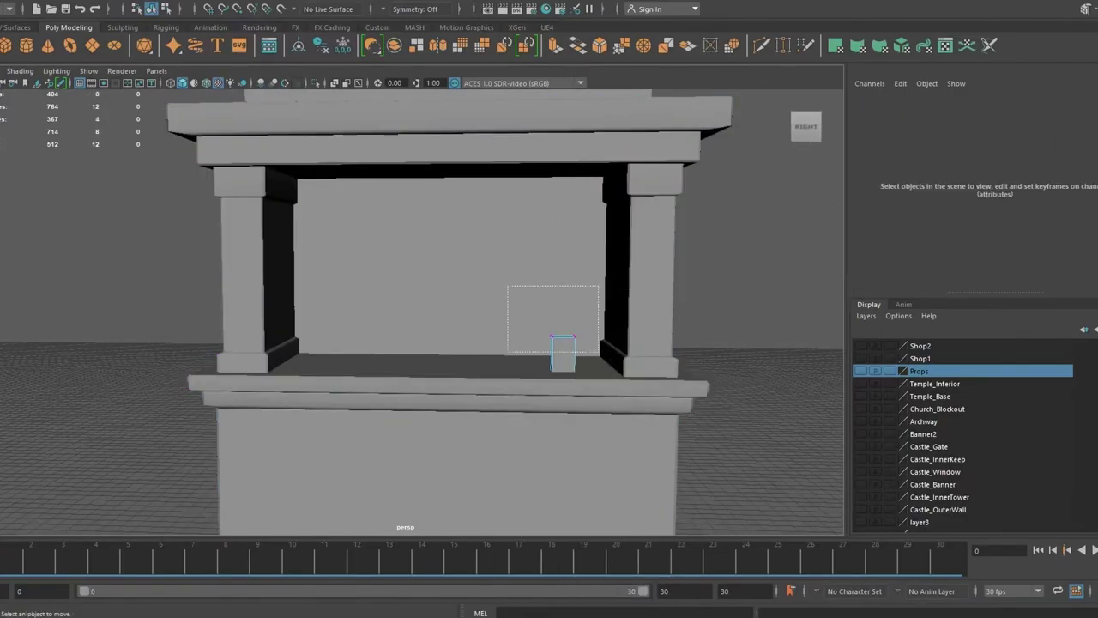
# Mirror-duplicate the small upright block inside the stall with scale -1, 1, 1.
pyautogui.moveTo(507, 286); pyautogui.dragTo(599, 353)
pyautogui.press('space')
pyautogui.press('space')
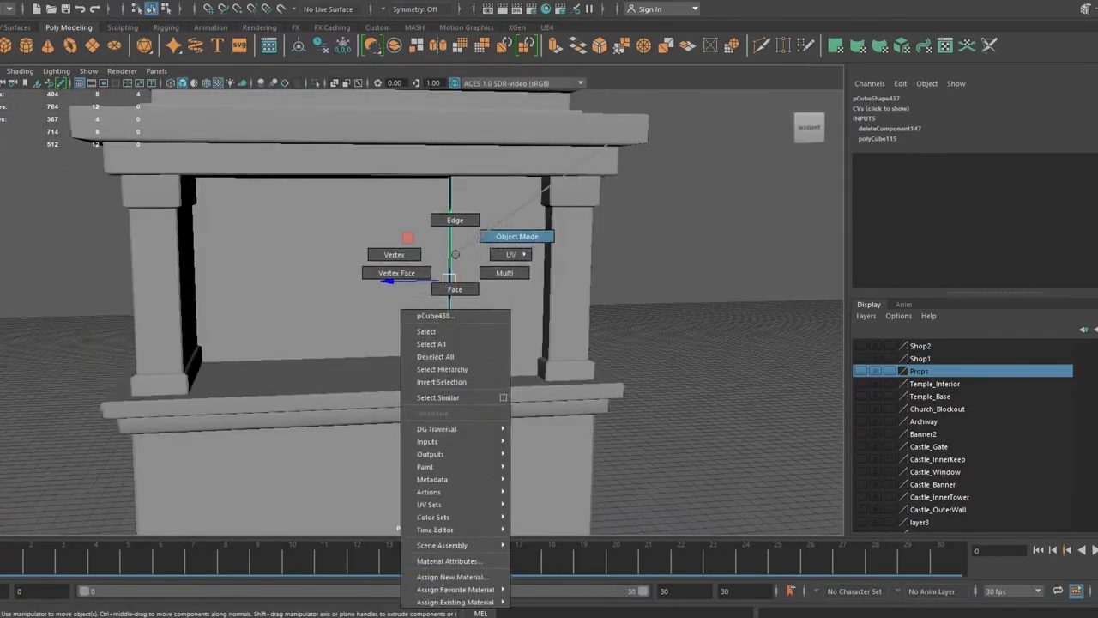
pyautogui.moveTo(454, 221); pyautogui.dragTo(506, 237, button='right')
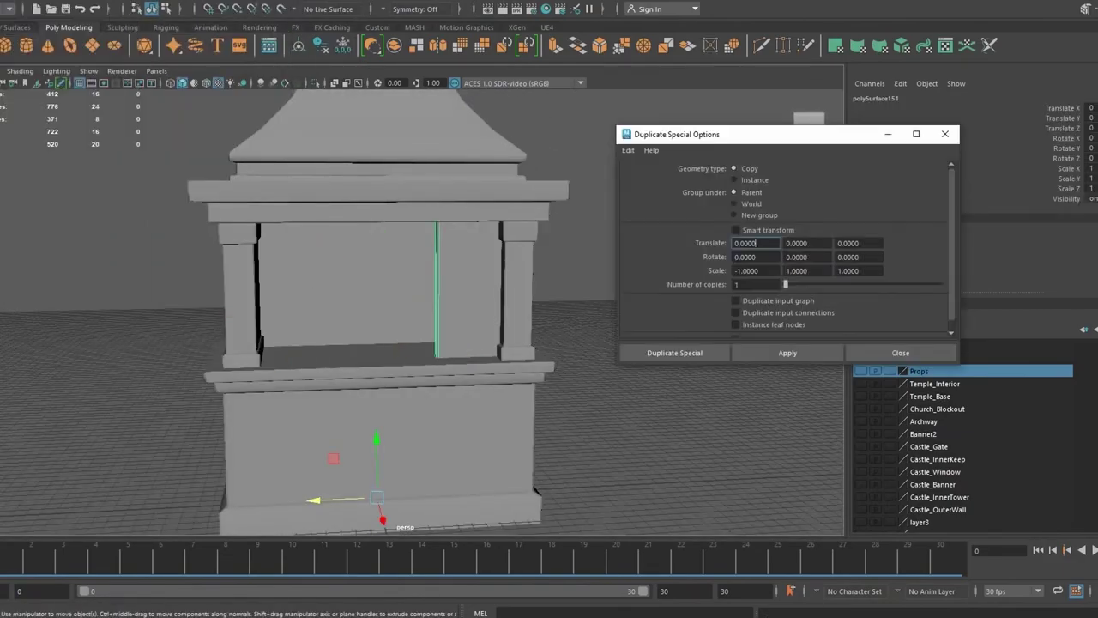
pyautogui.click(858, 270)
pyautogui.write('-')
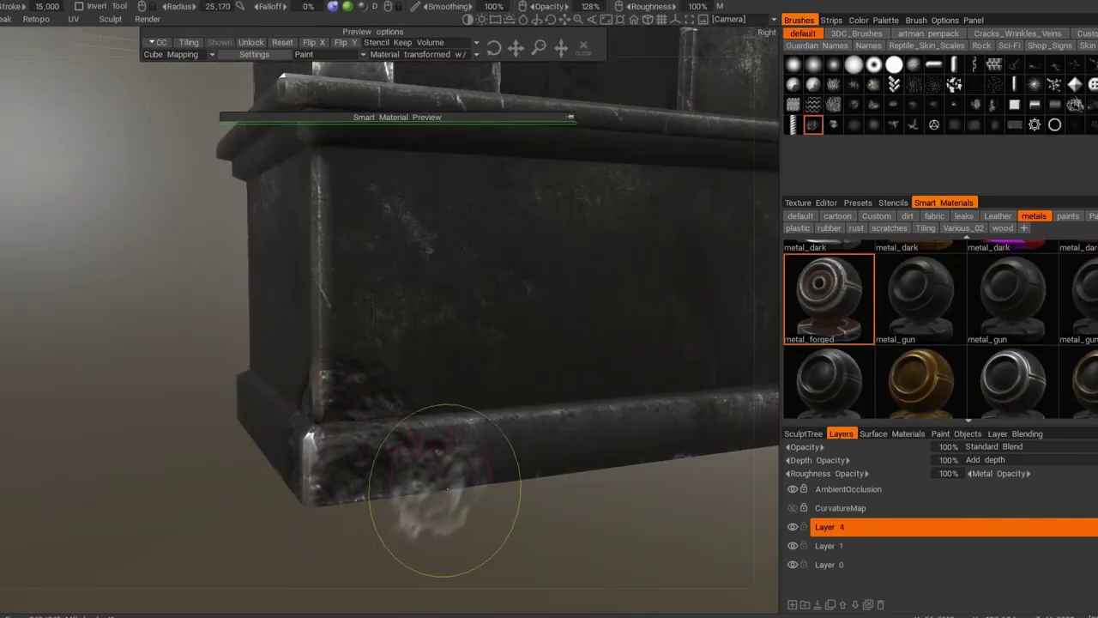
# Orbit and zoom around the forged-metal fireplace to inspect its base, top and texturing.
pyautogui.moveTo(446, 489)
pyautogui.mouseDown(button='middle')
pyautogui.moveTo(515, 466)
pyautogui.moveTo(465, 220)
pyautogui.moveTo(294, 515)
pyautogui.moveTo(258, 296)
pyautogui.moveTo(490, 355)
pyautogui.moveTo(368, 208)
pyautogui.moveTo(147, 331)
pyautogui.moveTo(394, 278)
pyautogui.moveTo(392, 184)
pyautogui.moveTo(563, 274)
pyautogui.moveTo(466, 319)
pyautogui.moveTo(374, 391)
pyautogui.mouseUp(button='middle')
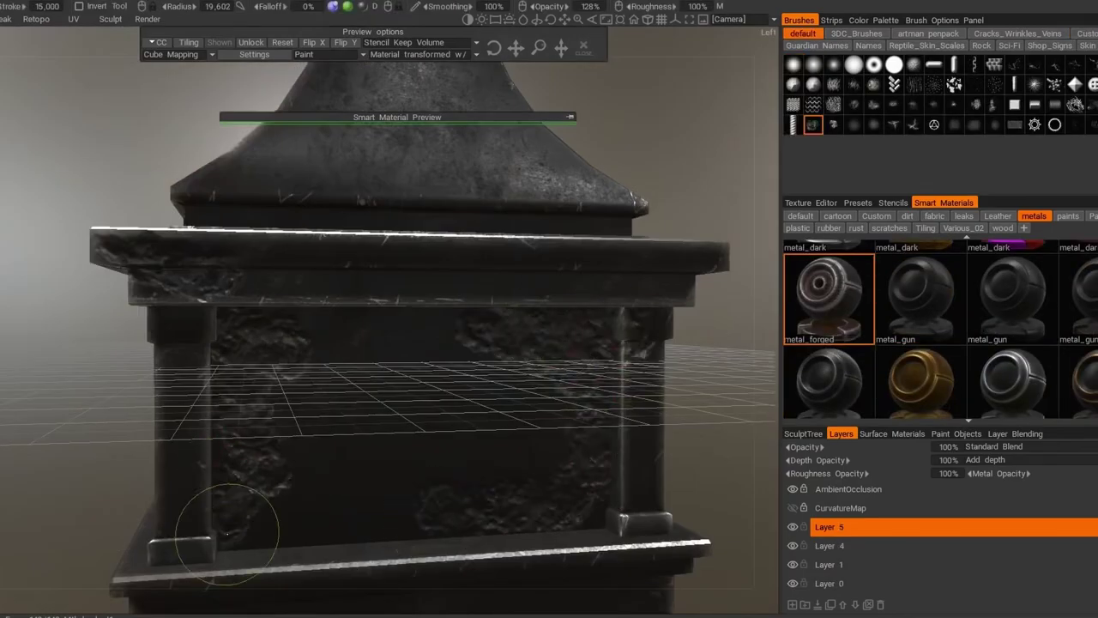
pyautogui.moveTo(227, 534)
pyautogui.mouseDown(button='middle')
pyautogui.moveTo(152, 363)
pyautogui.moveTo(243, 508)
pyautogui.moveTo(345, 133)
pyautogui.moveTo(378, 77)
pyautogui.mouseUp(button='middle')
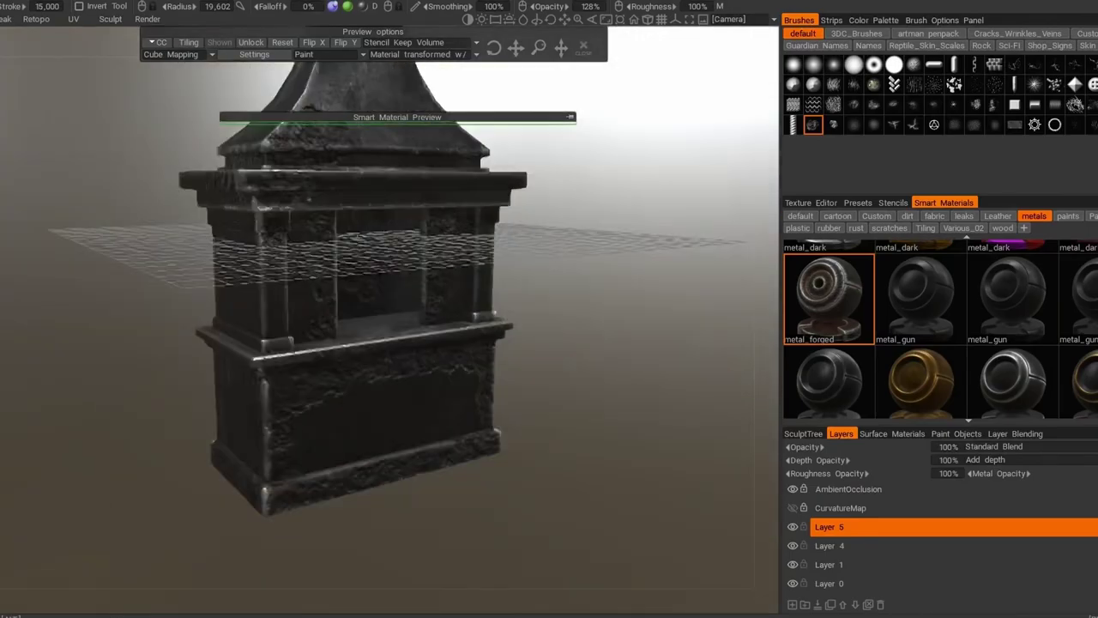
pyautogui.scroll(-3, 377, 274)
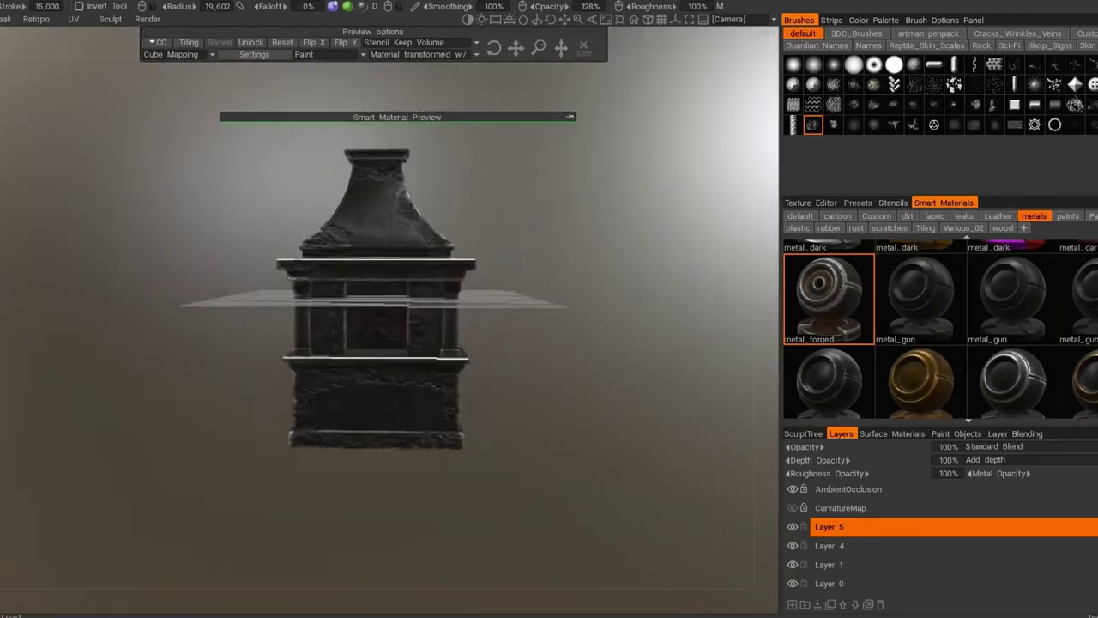
pyautogui.scroll(5, 390, 317)
pyautogui.moveTo(390, 318); pyautogui.dragTo(390, 214, button='middle')
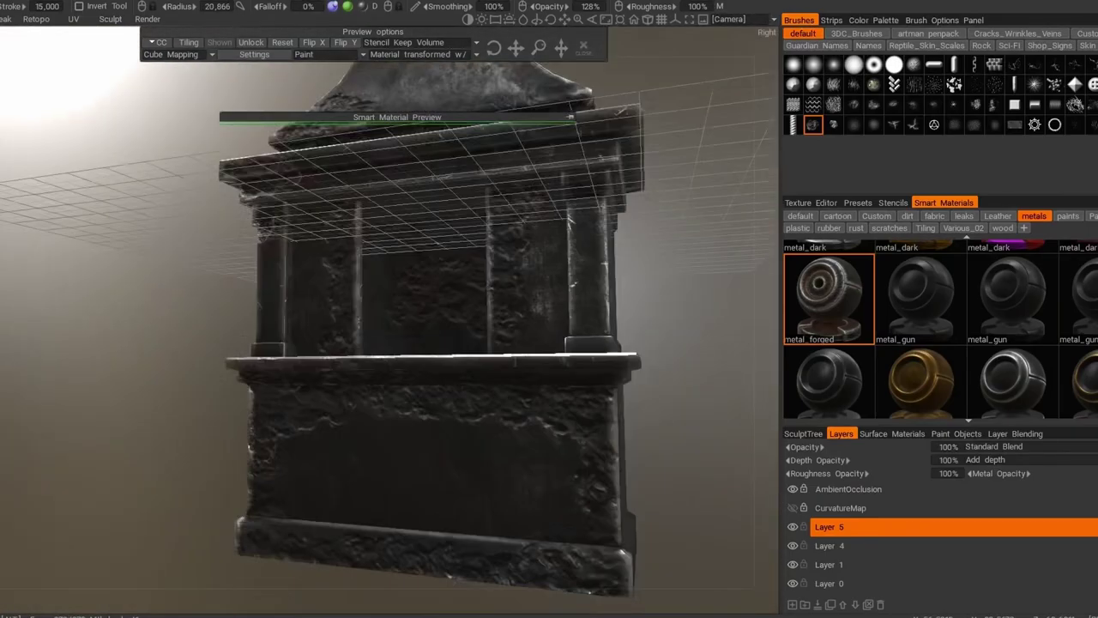
pyautogui.scroll(-5, 390, 318)
pyautogui.scroll(5, 939, 326)
pyautogui.moveTo(390, 317); pyautogui.dragTo(334, 300, button='middle')
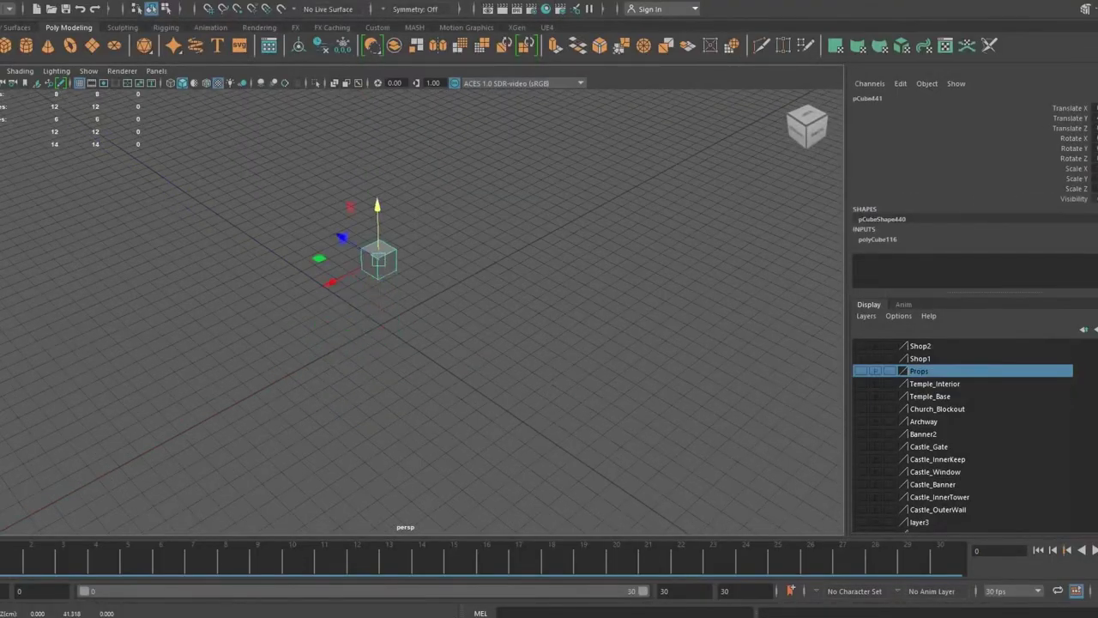
# Frame the new cube from a higher angle and bevel its edges.
pyautogui.press('f')
pyautogui.keyDown('alt'); pyautogui.moveTo(429, 257); pyautogui.dragTo(481, 326); pyautogui.keyUp('alt')
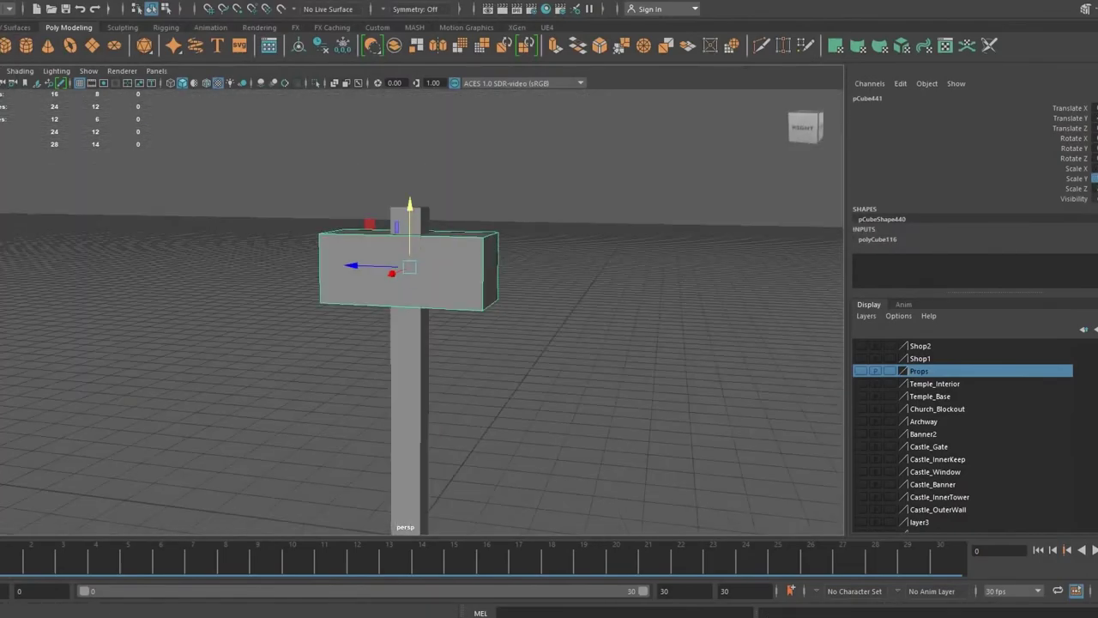
pyautogui.click(211, 40)
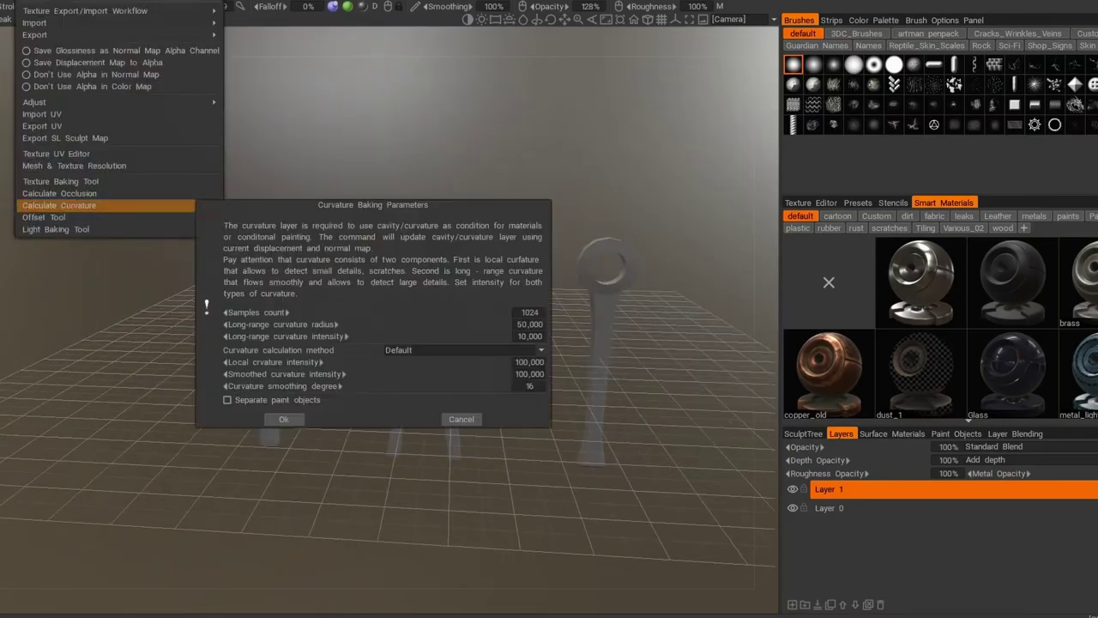
# Confirm the curvature calculation for the blacksmith tools with default parameters.
pyautogui.click(283, 418)
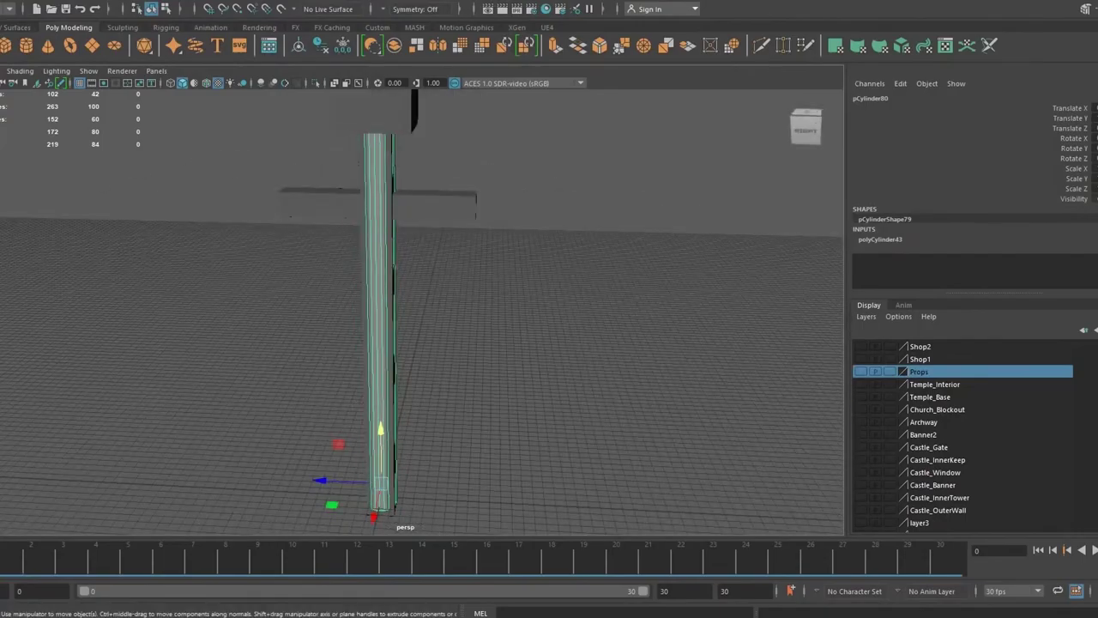
# Frame the new cap cylinder on the lamp pole and show its construction attributes.
pyautogui.keyDown('alt'); pyautogui.moveTo(421, 309); pyautogui.dragTo(421, 215); pyautogui.keyUp('alt')
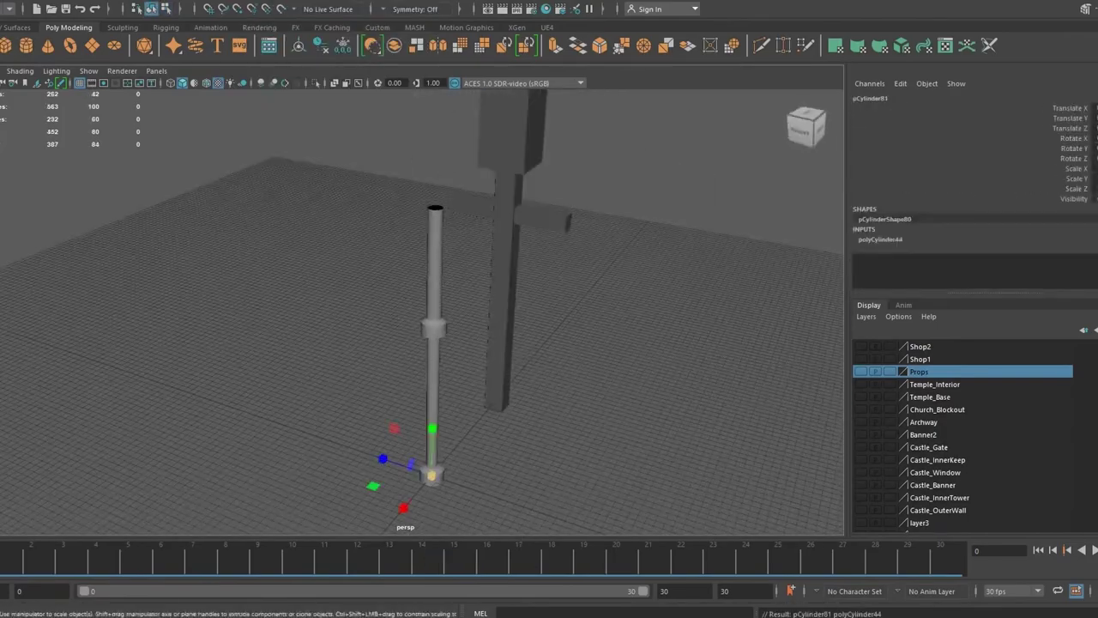
pyautogui.press('w')
pyautogui.press('f')
pyautogui.hotkey('ctrl', 'a')
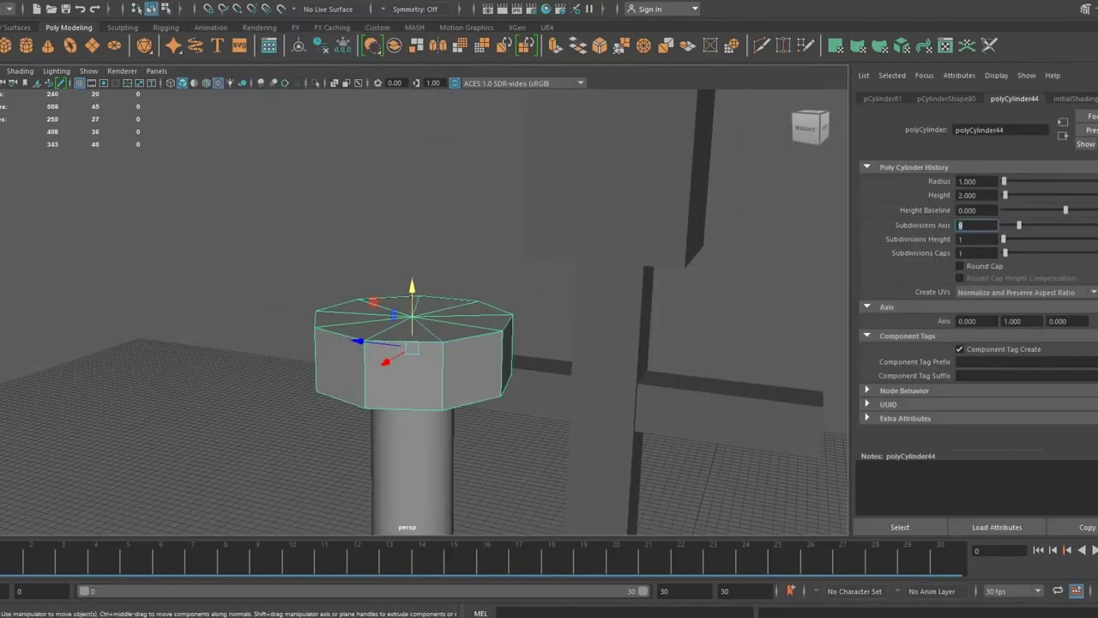
# Give the cap cylinder 7 sides, bevel its top, and bevel the crossbars.
pyautogui.write('7')
pyautogui.press('Return')
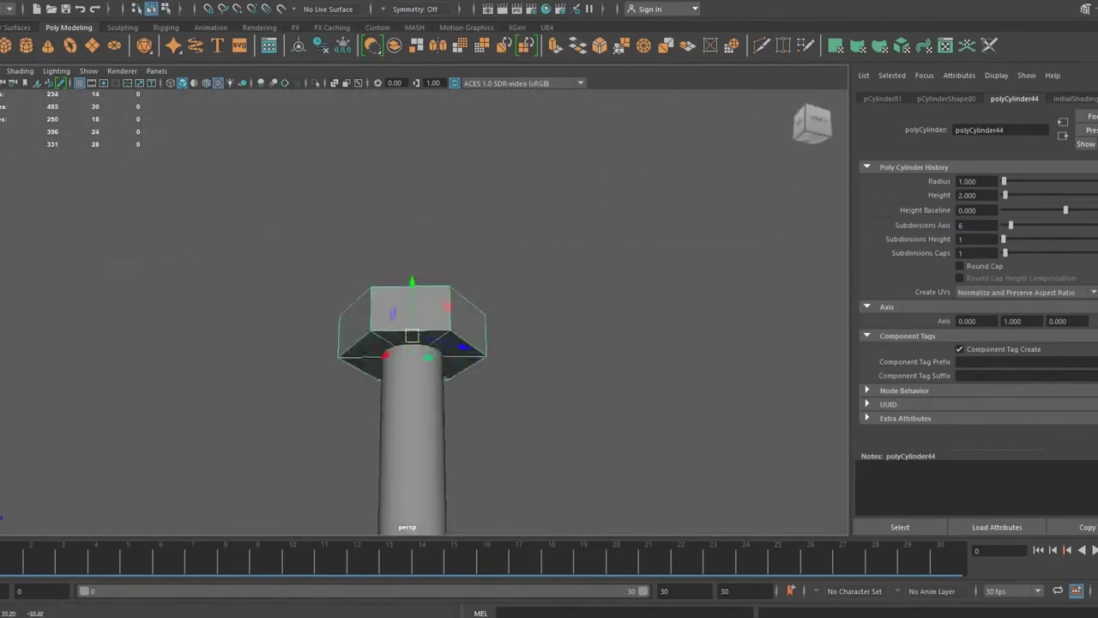
pyautogui.hotkey('ctrl', 'b')
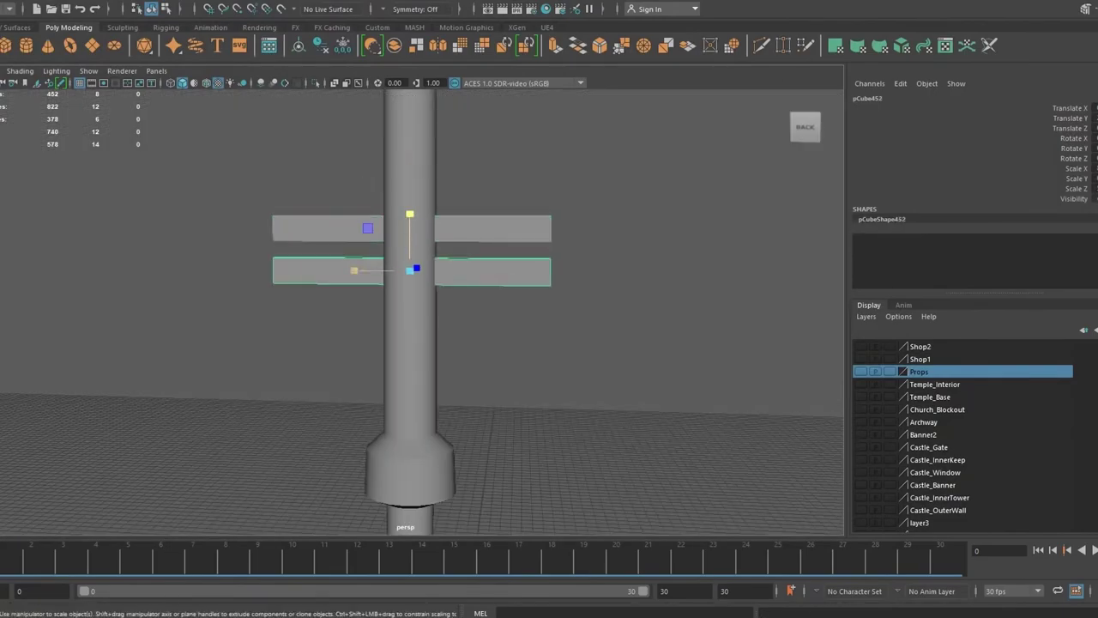
pyautogui.hotkey('ctrl', 'b')
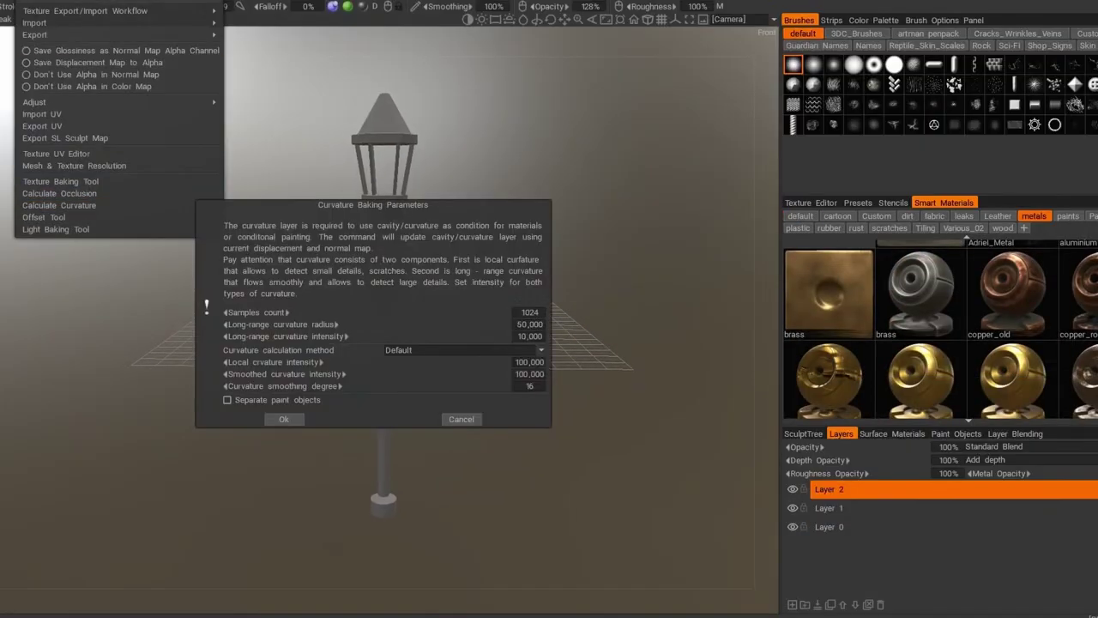
# Confirm curvature and bake ambient occlusion for the street lamp.
pyautogui.press('Return')
pyautogui.click(7, 18)
pyautogui.click(120, 189)
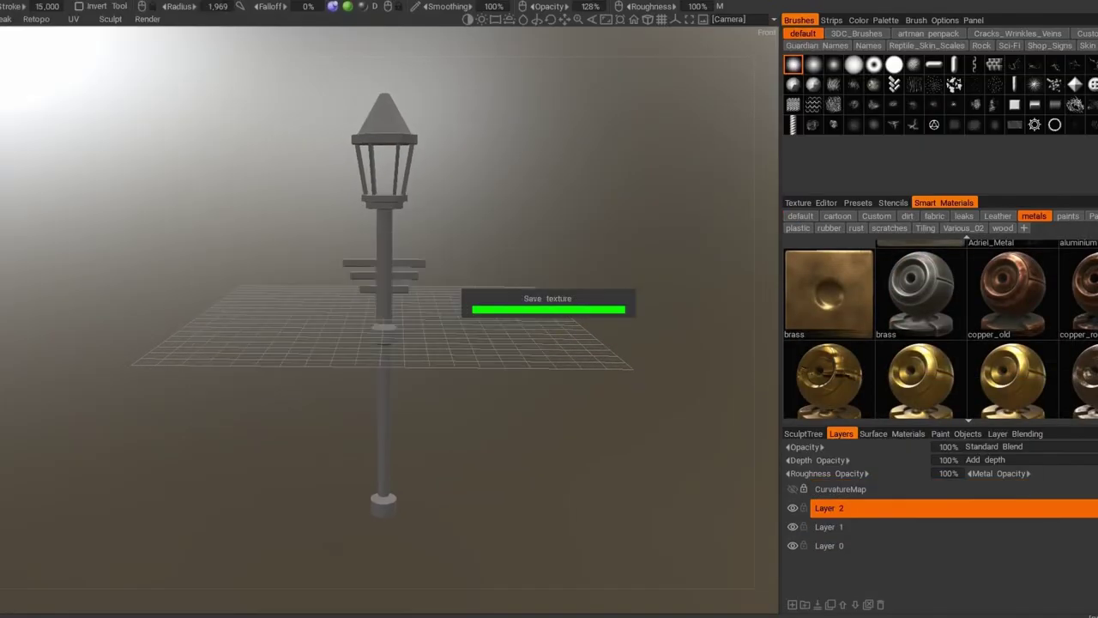
# Paint the lamp post with metal_gun_old, working up to the top cap.
pyautogui.click(829, 317)
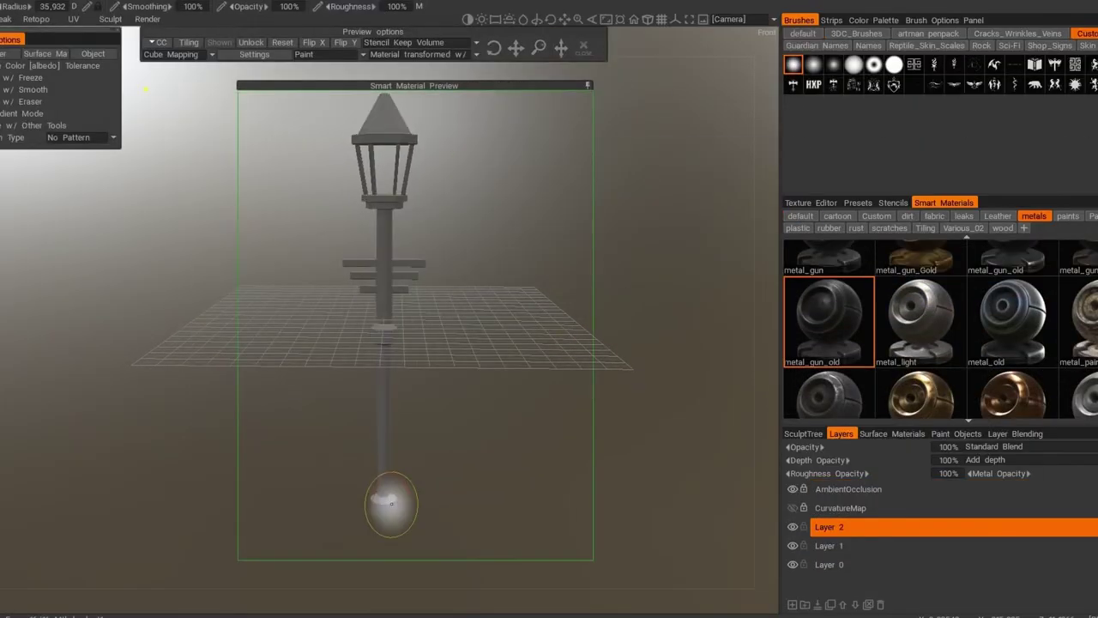
pyautogui.moveTo(380, 441); pyautogui.dragTo(327, 322, button='right')
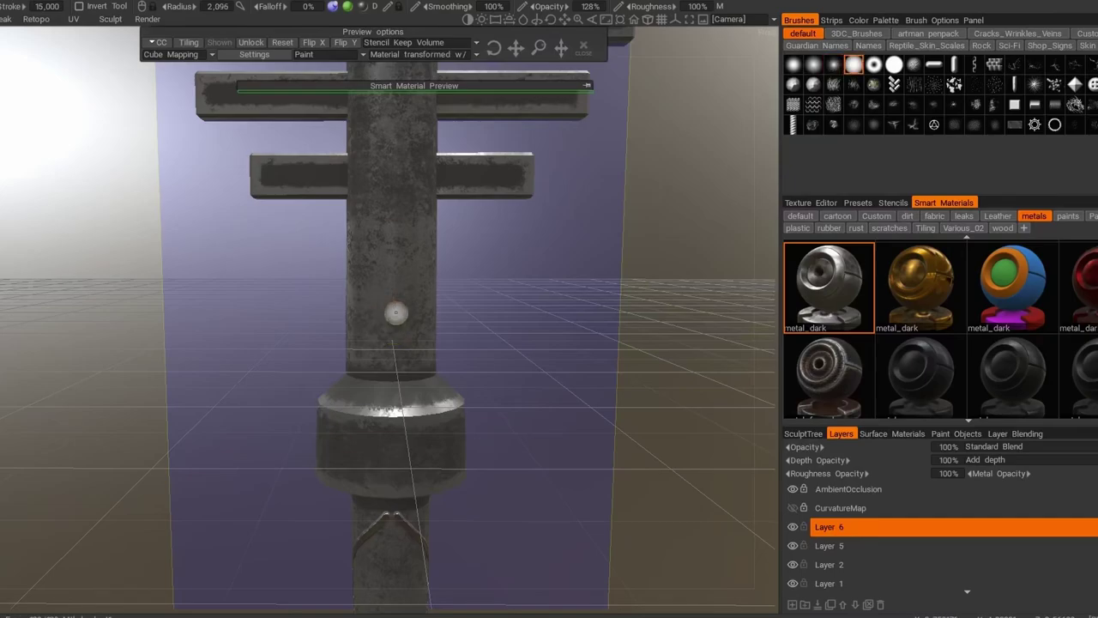
pyautogui.moveTo(394, 176); pyautogui.dragTo(394, 363, button='middle')
pyautogui.moveTo(394, 203)
pyautogui.mouseDown(button='middle')
pyautogui.moveTo(396, 387)
pyautogui.moveTo(363, 327)
pyautogui.moveTo(313, 349)
pyautogui.mouseUp(button='middle')
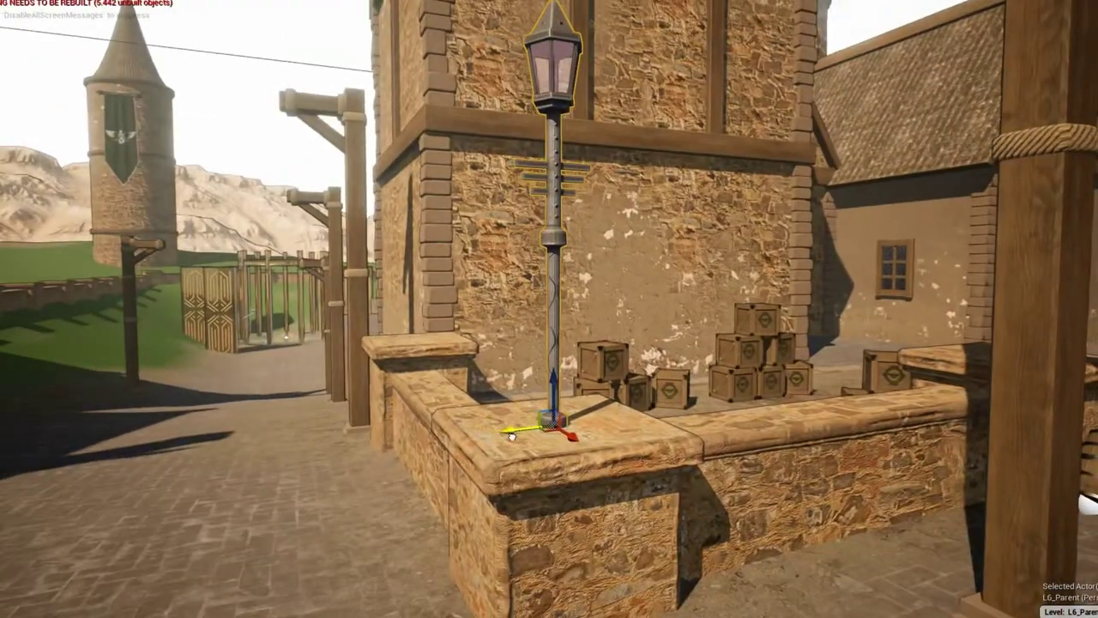
# Rotate the lamp post on the wall pillar and fly around the plaza to check it.
pyautogui.moveTo(510, 436); pyautogui.dragTo(510, 436, button='right')
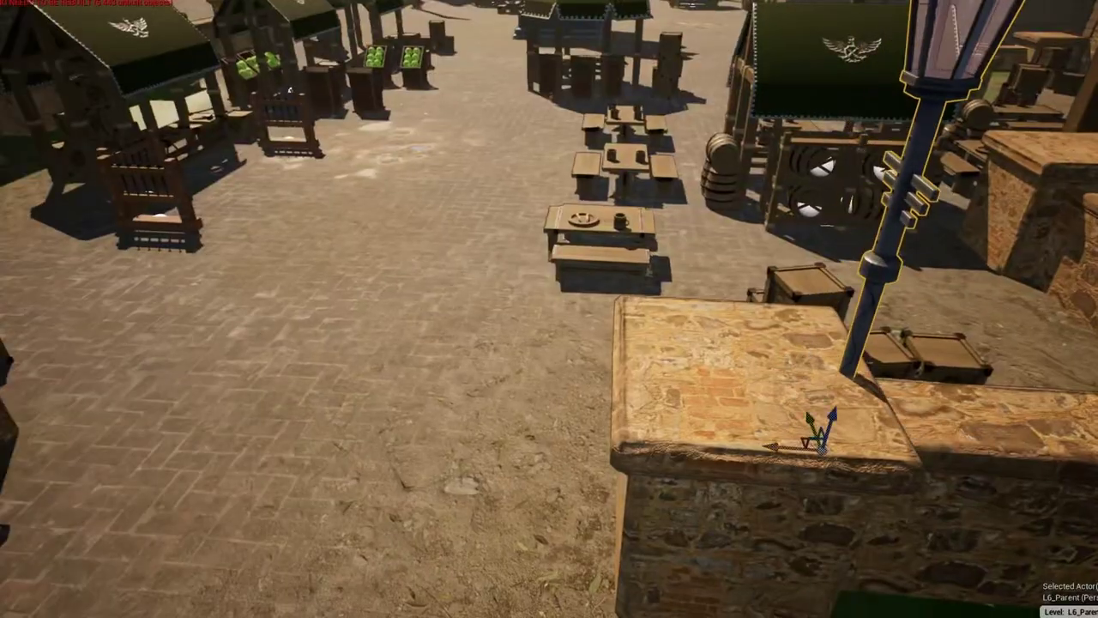
pyautogui.moveTo(815, 429); pyautogui.dragTo(746, 378)
pyautogui.moveTo(549, 309); pyautogui.dragTo(549, 309, button='right')
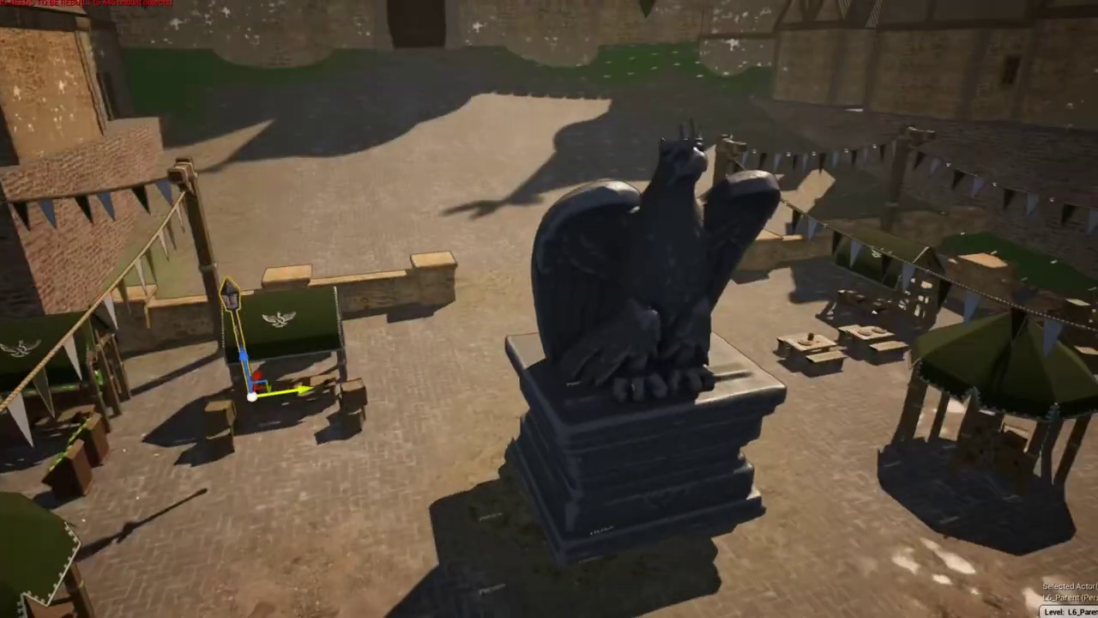
pyautogui.moveTo(194, 335); pyautogui.dragTo(194, 334, button='right')
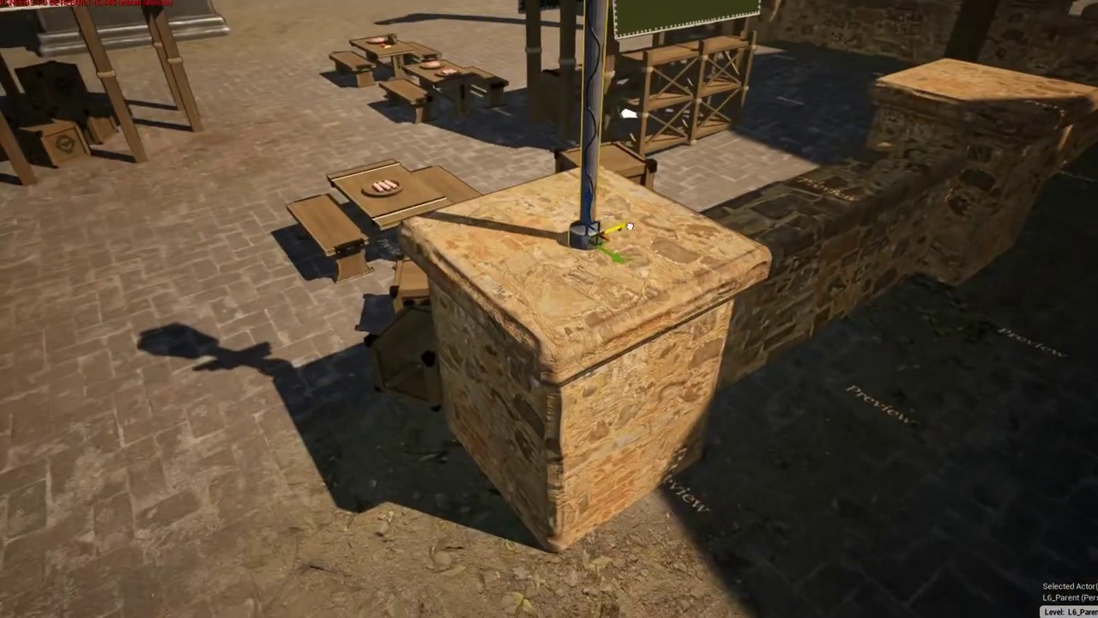
pyautogui.moveTo(629, 113); pyautogui.dragTo(628, 113, button='right')
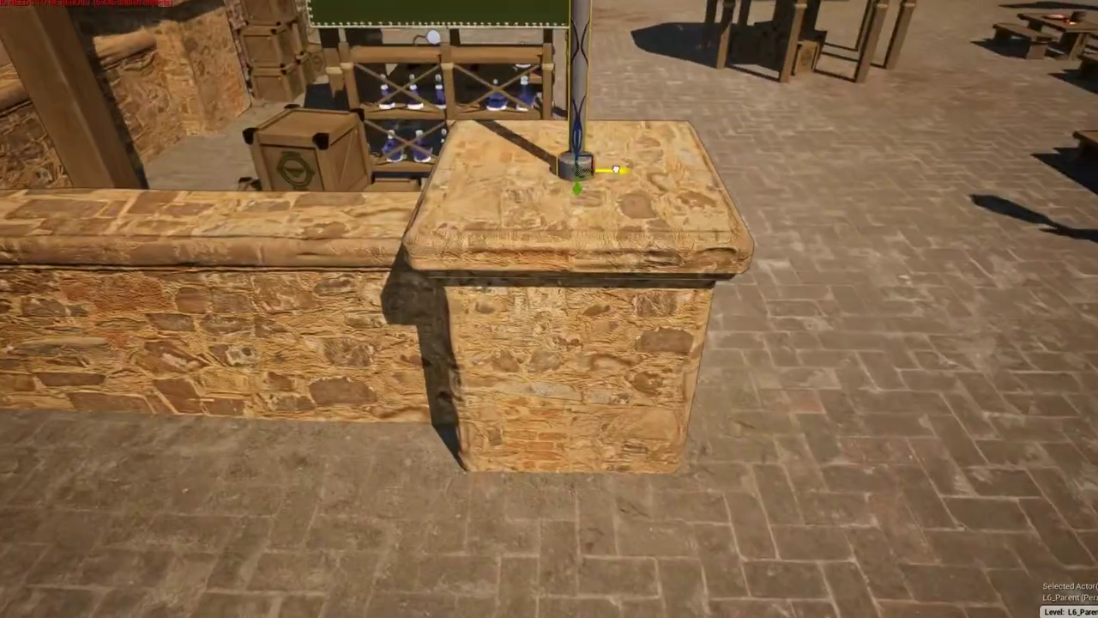
pyautogui.press('f')
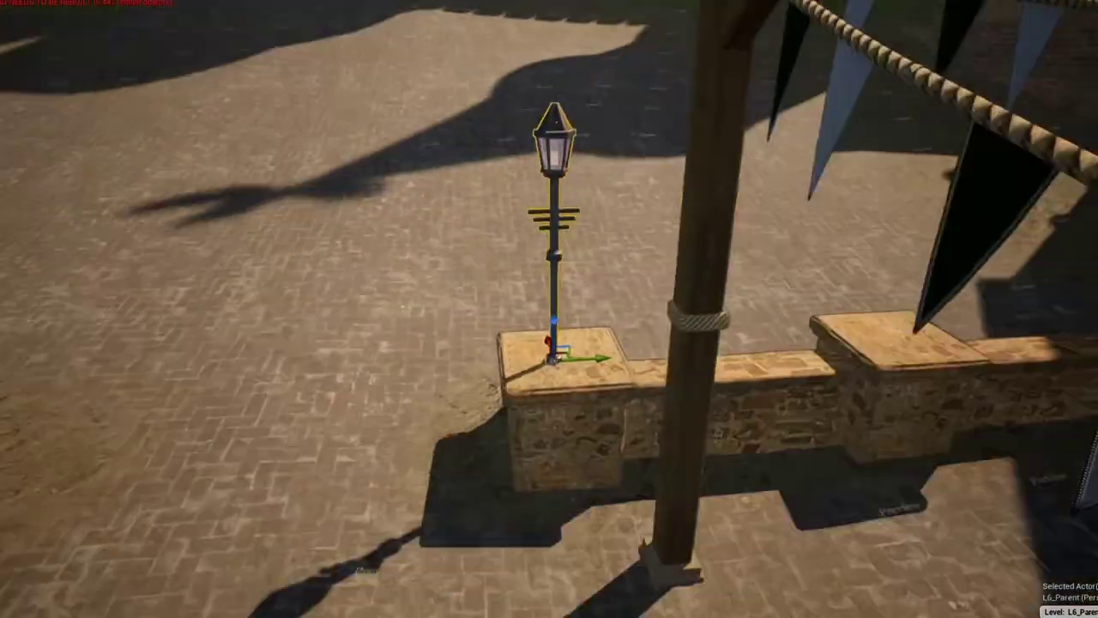
pyautogui.moveTo(550, 308); pyautogui.dragTo(344, 312, button='right')
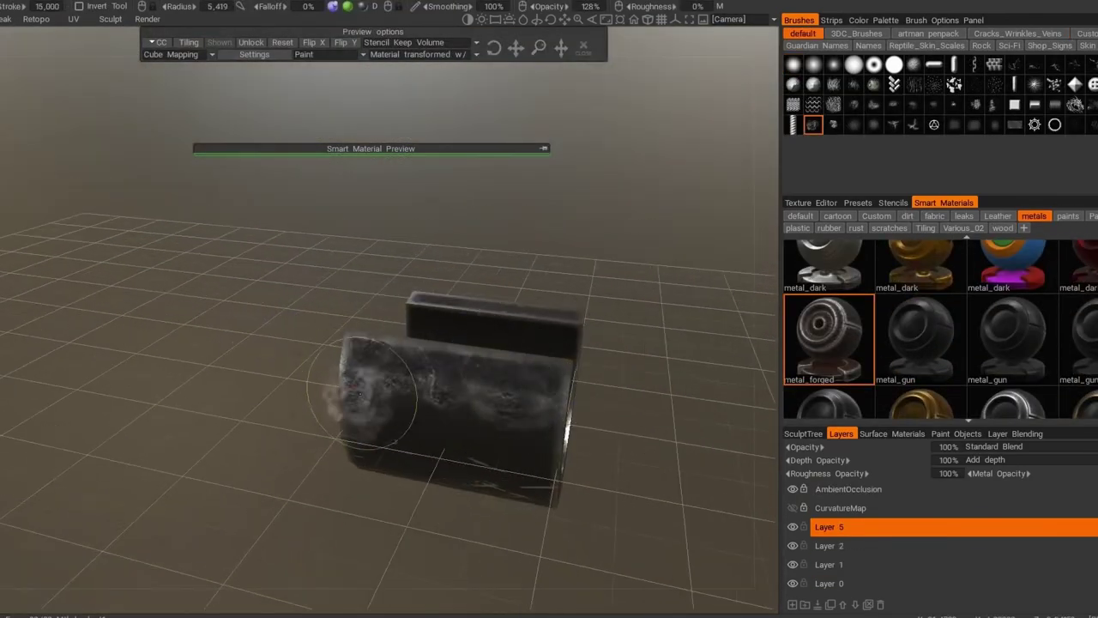
# Orbit above the U-shaped bracket to check its forged-metal texturing.
pyautogui.moveTo(360, 395); pyautogui.dragTo(232, 253, button='right')
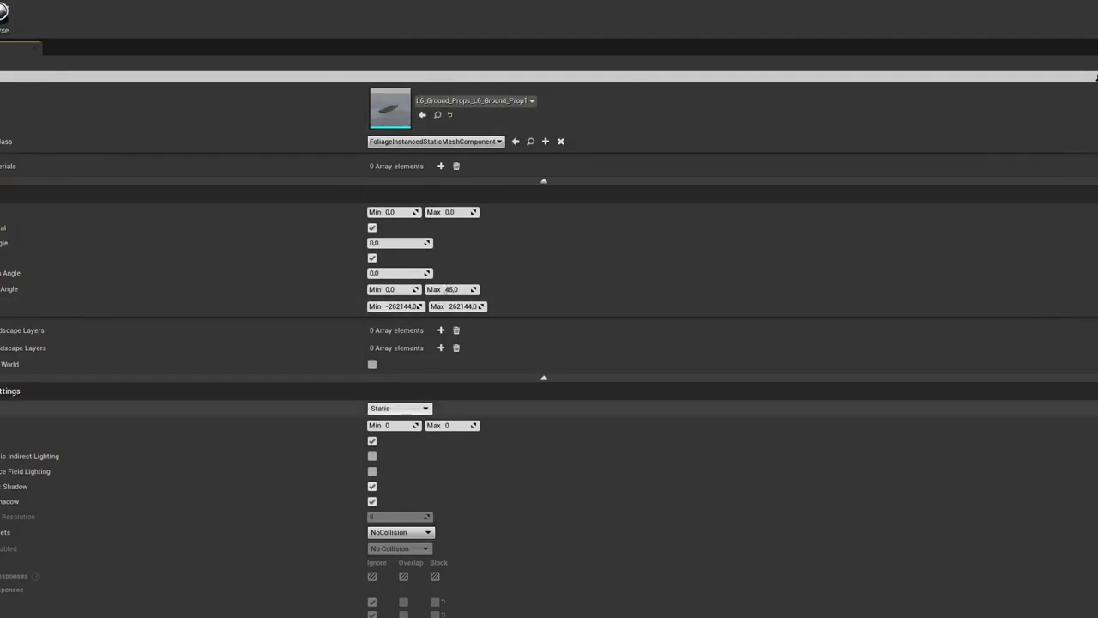
# Set cull distance 2600–3600 and uncheck shadow casting and indirect lighting for ground props.
pyautogui.write('00')
pyautogui.scroll(-1, 452, 425)
pyautogui.click(372, 460)
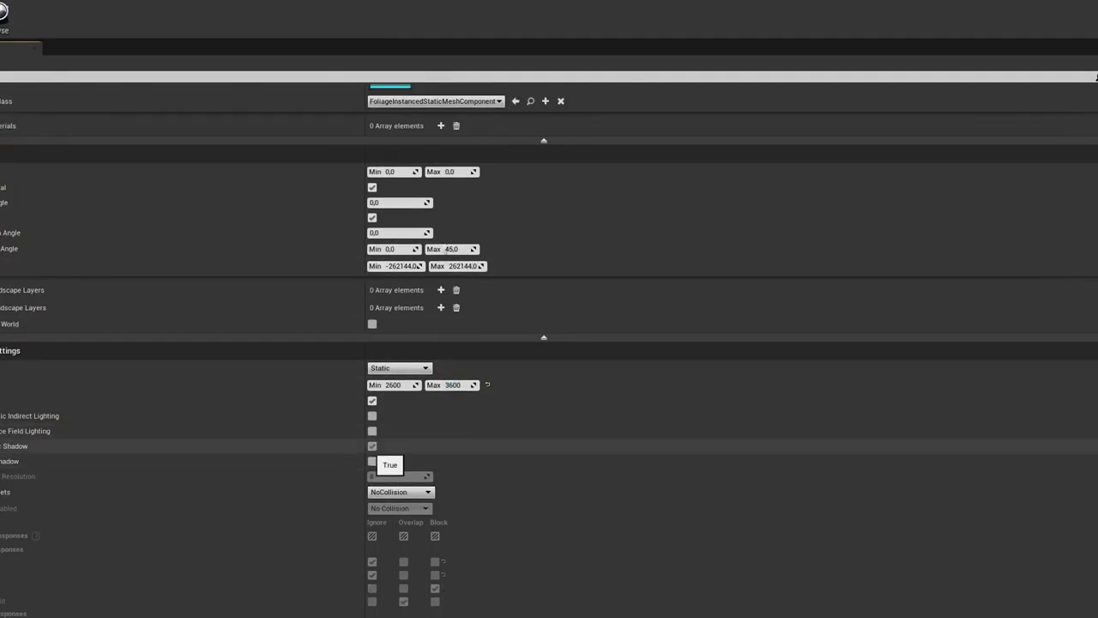
pyautogui.click(372, 446)
pyautogui.click(371, 401)
pyautogui.scroll(2, 549, 344)
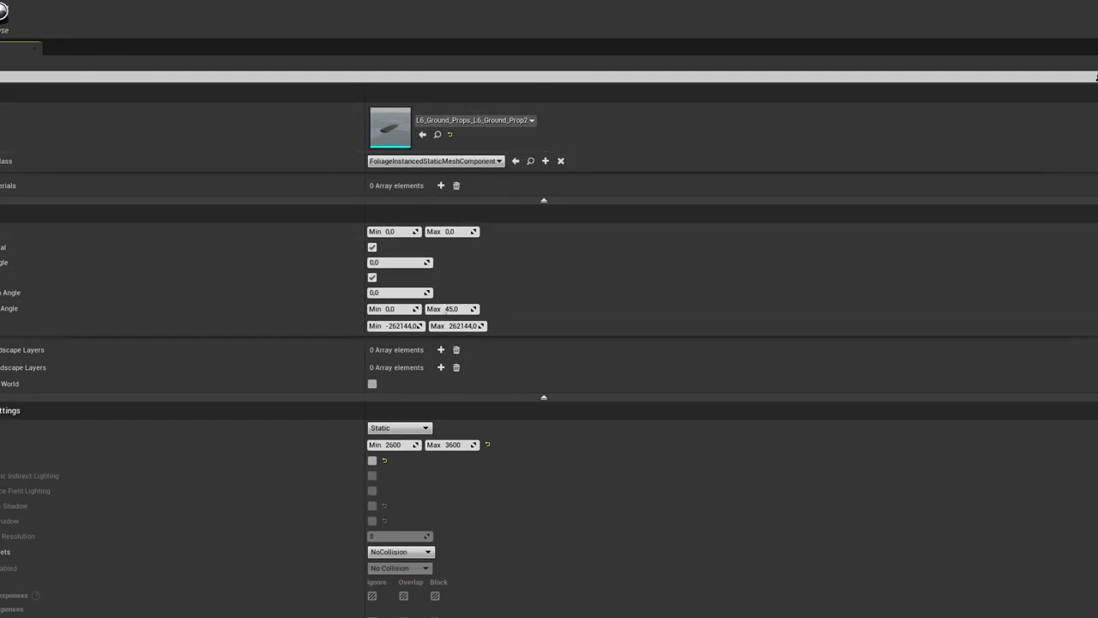
pyautogui.scroll(-1, 549, 344)
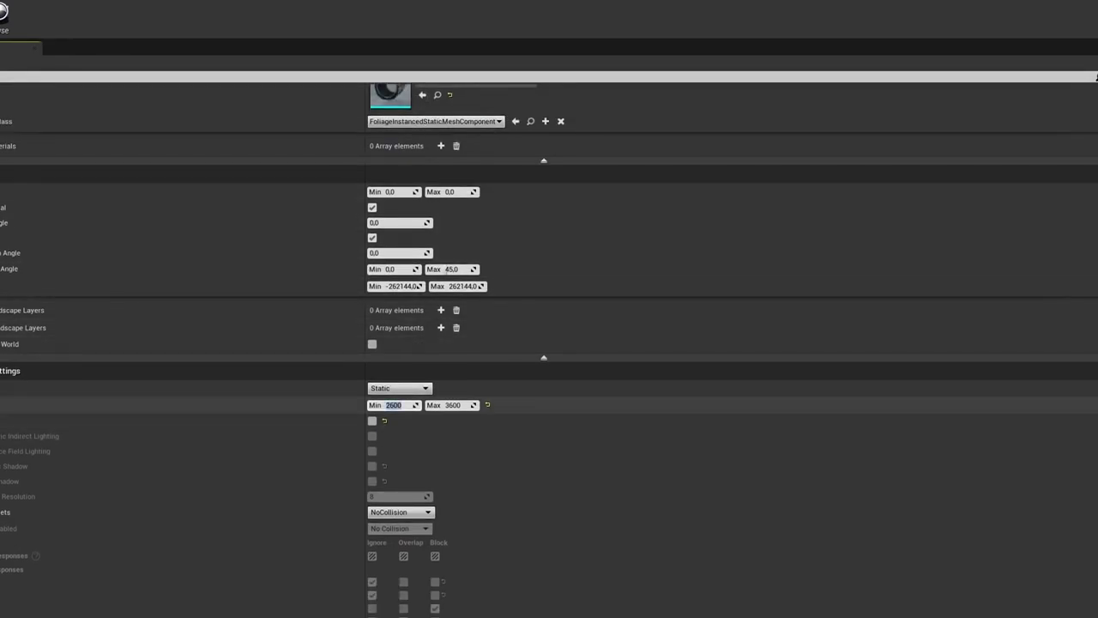
pyautogui.scroll(1, 549, 343)
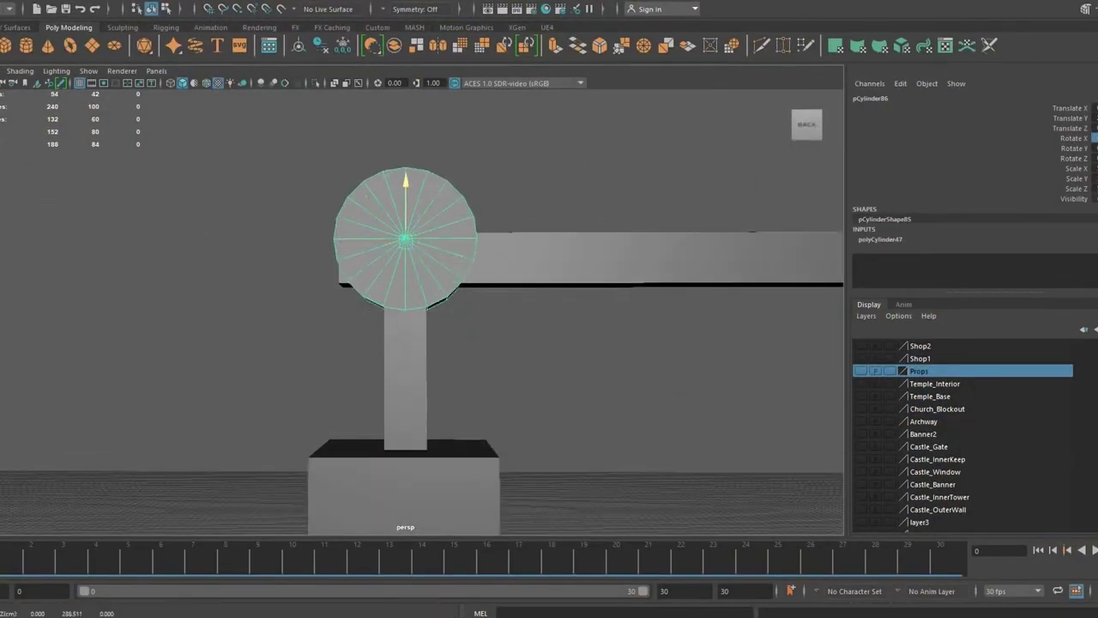
# Show the cylinder's construction attributes in a front view and bring up the mesh's modelling options.
pyautogui.hotkey('ctrl', 'a')
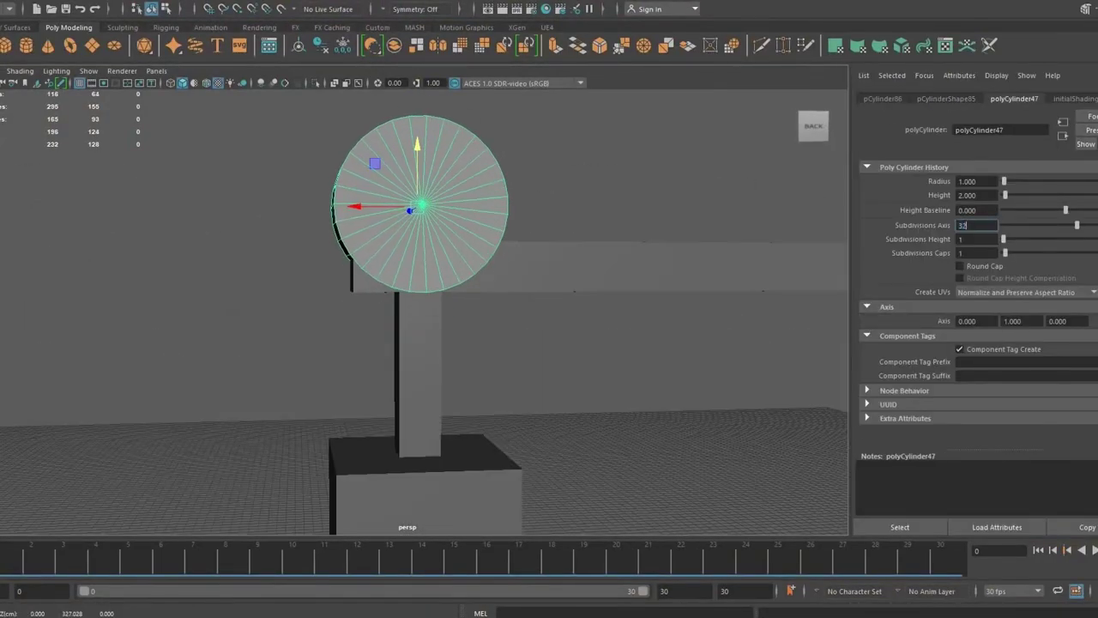
pyautogui.press('space')
pyautogui.press('space')
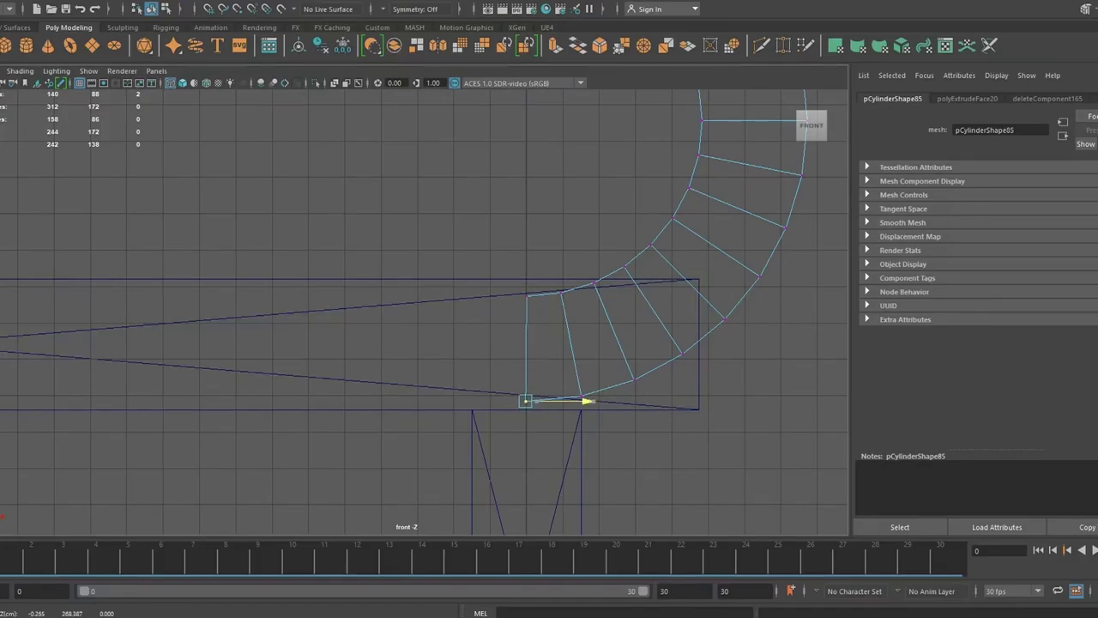
pyautogui.rightClick(296, 169)
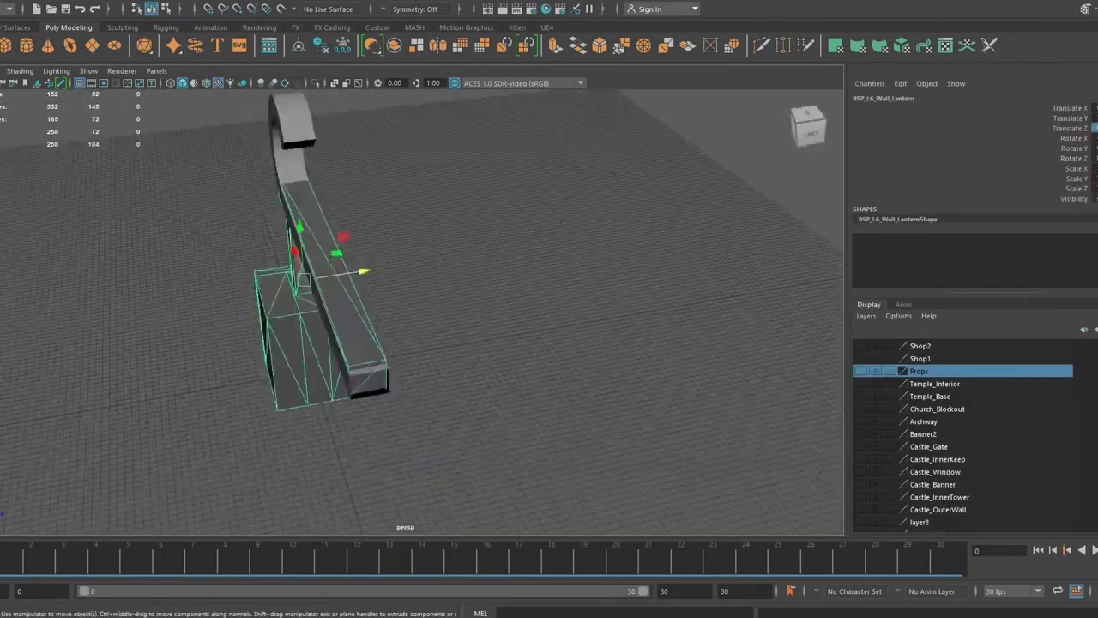
# Frame the selected pCube458 and delete one of its faces to open the box.
pyautogui.press('f')
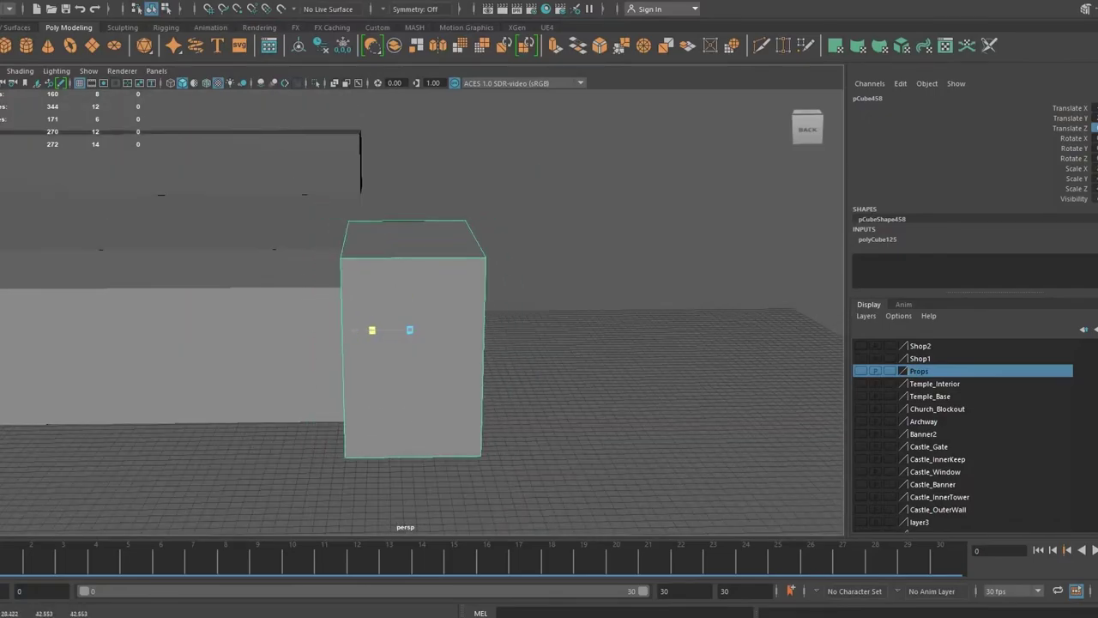
pyautogui.press('Delete')
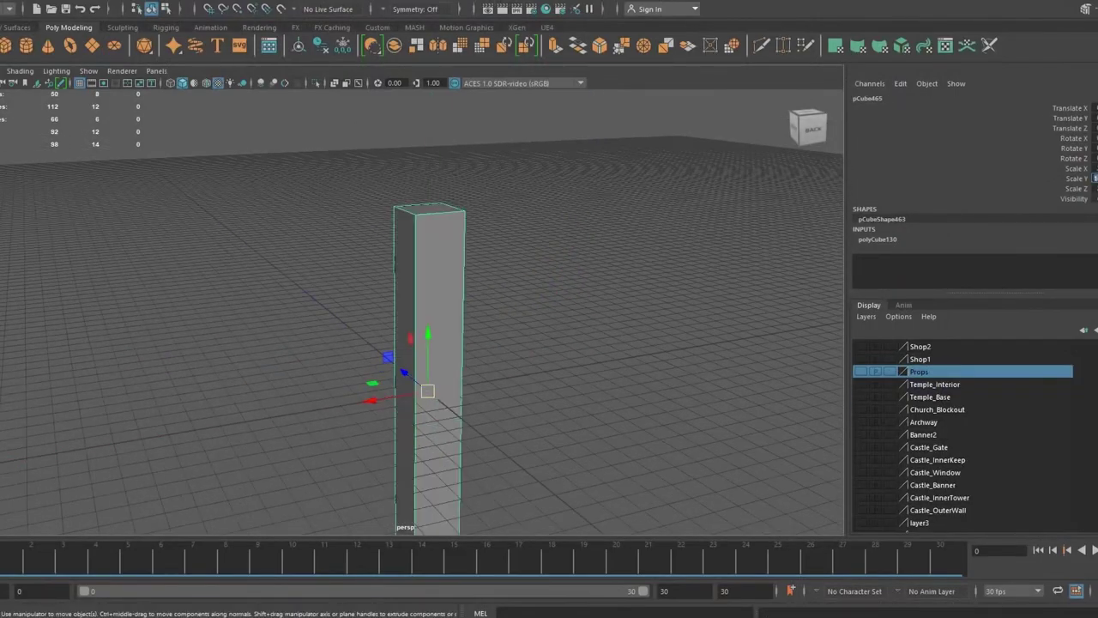
# Duplicate the cylinder and switch to scaling the copy.
pyautogui.scroll(-3, 421, 223)
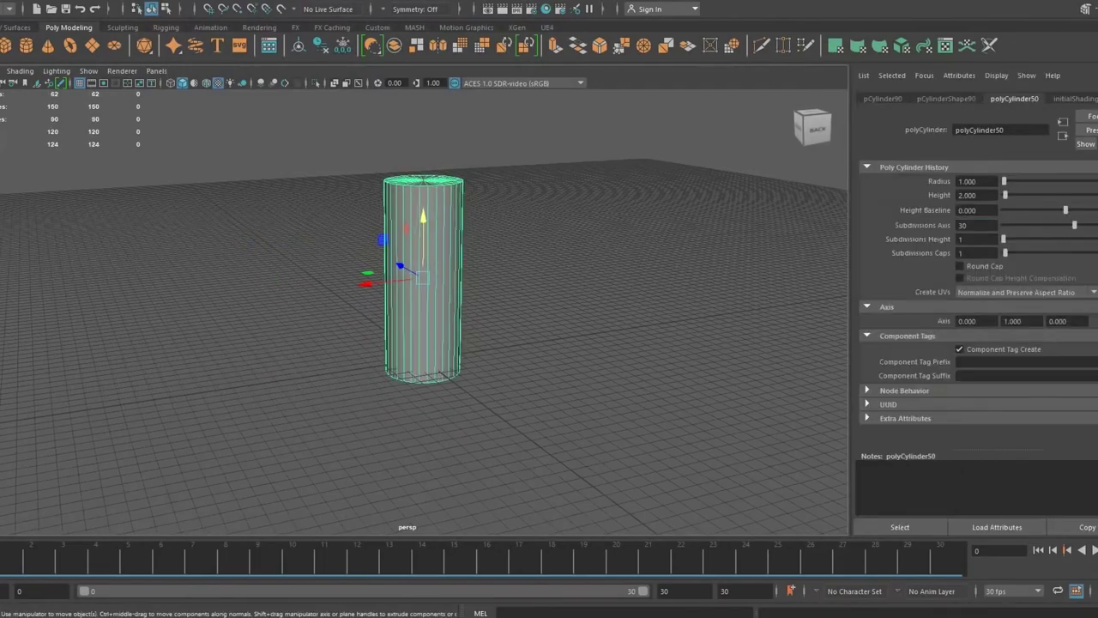
pyautogui.press('r')
pyautogui.hotkey('ctrl', 'd')
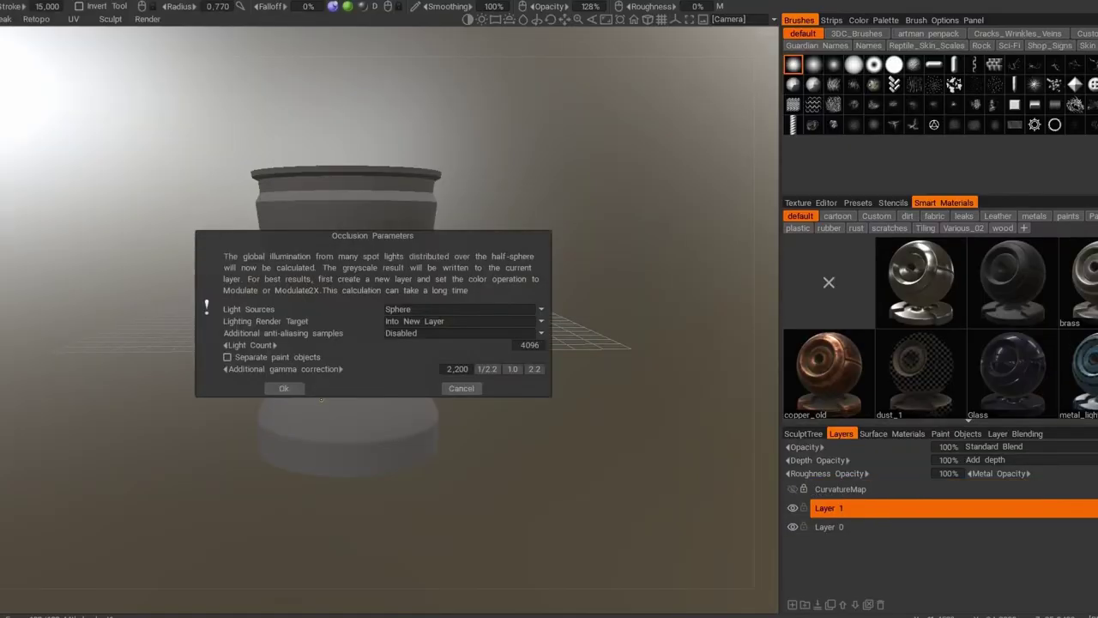
# Preview the metal_gun_old smart material on the bucket.
pyautogui.scroll(-2, 940, 326)
pyautogui.click(829, 317)
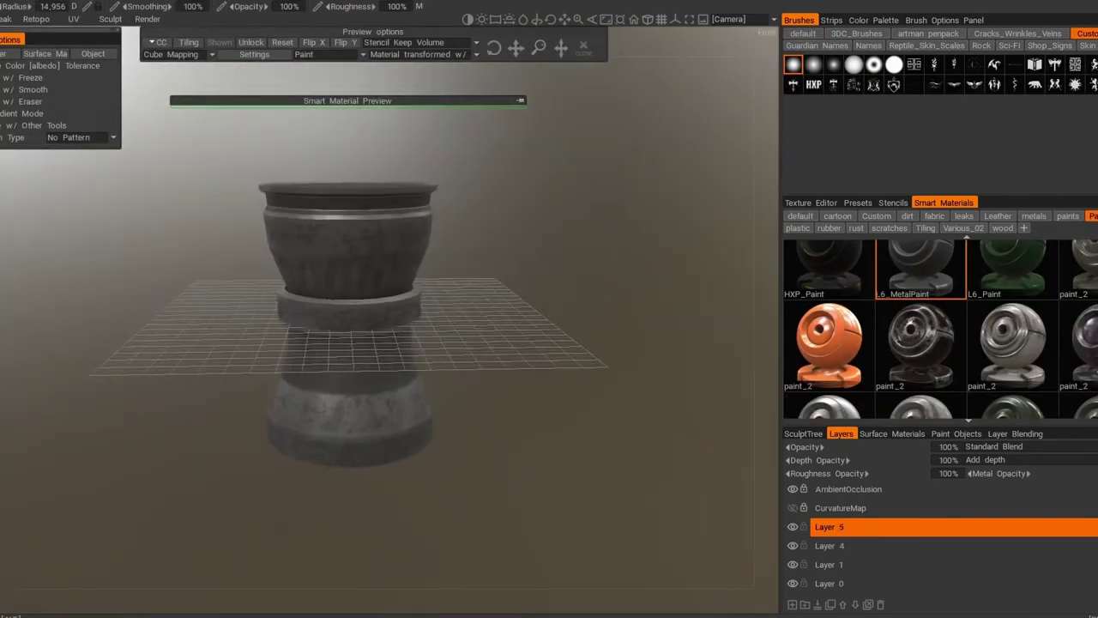
pyautogui.scroll(1, 829, 243)
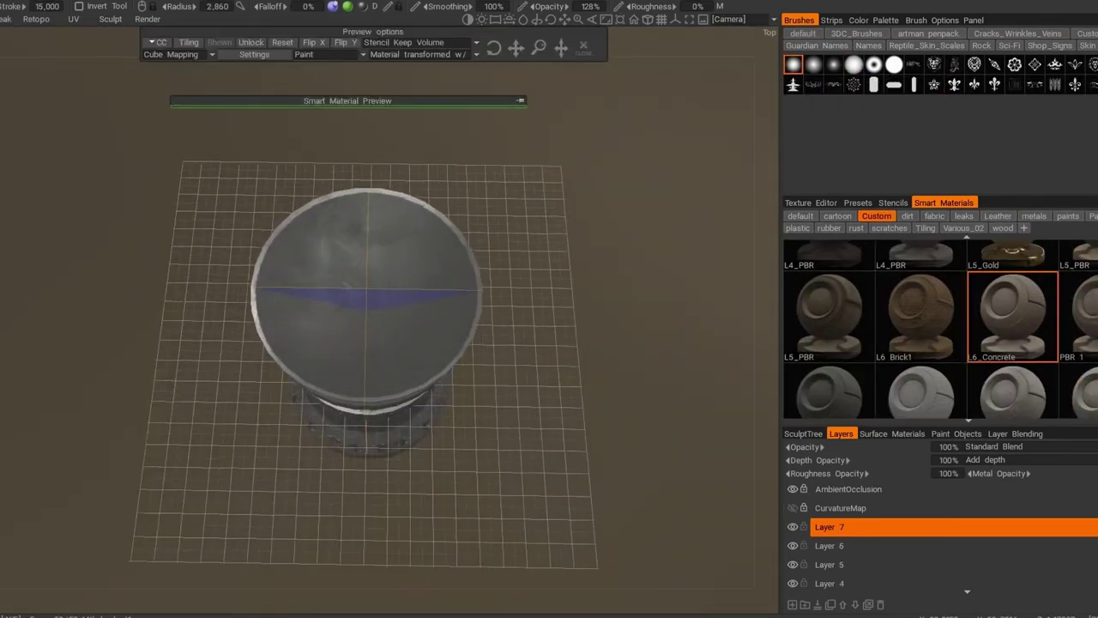
# Stamp Dark Concrete dirt onto the bucket's top disc and check the rim from above.
pyautogui.click(1013, 283)
pyautogui.click(419, 386)
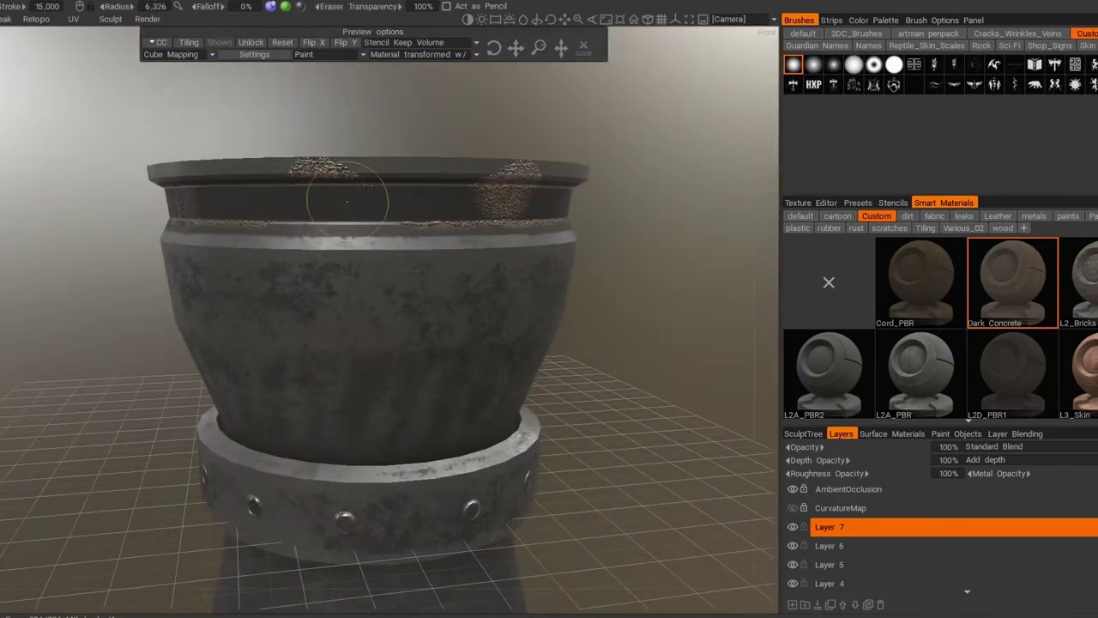
pyautogui.moveTo(289, 222)
pyautogui.mouseDown(button='middle')
pyautogui.moveTo(355, 200)
pyautogui.moveTo(344, 246)
pyautogui.moveTo(355, 208)
pyautogui.mouseUp(button='middle')
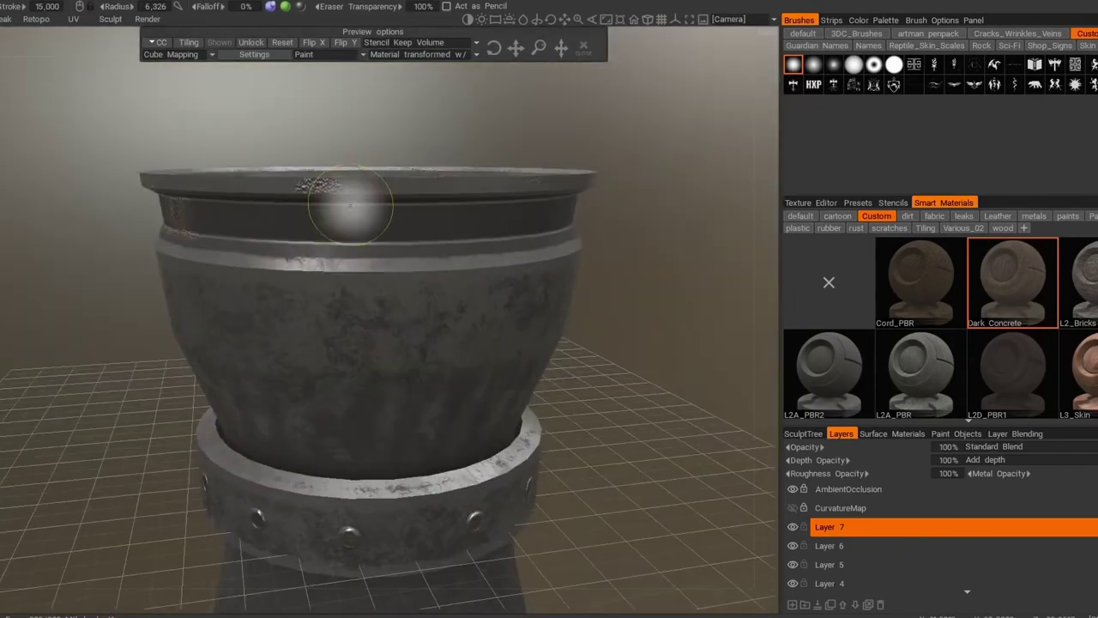
pyautogui.moveTo(165, 213); pyautogui.dragTo(578, 400, button='middle')
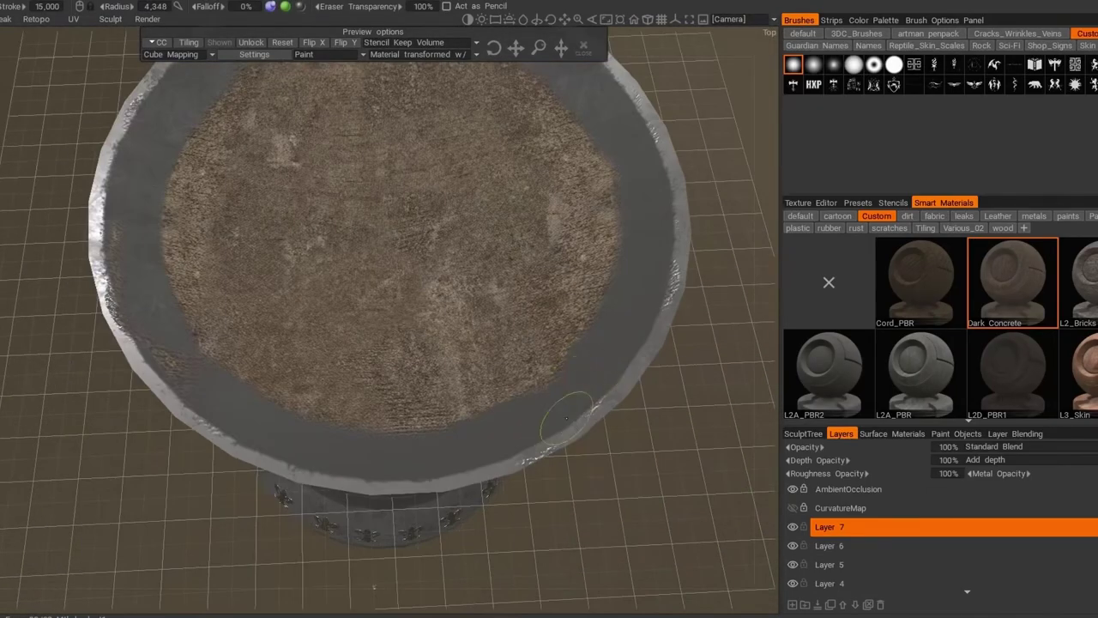
pyautogui.scroll(3, 296, 318)
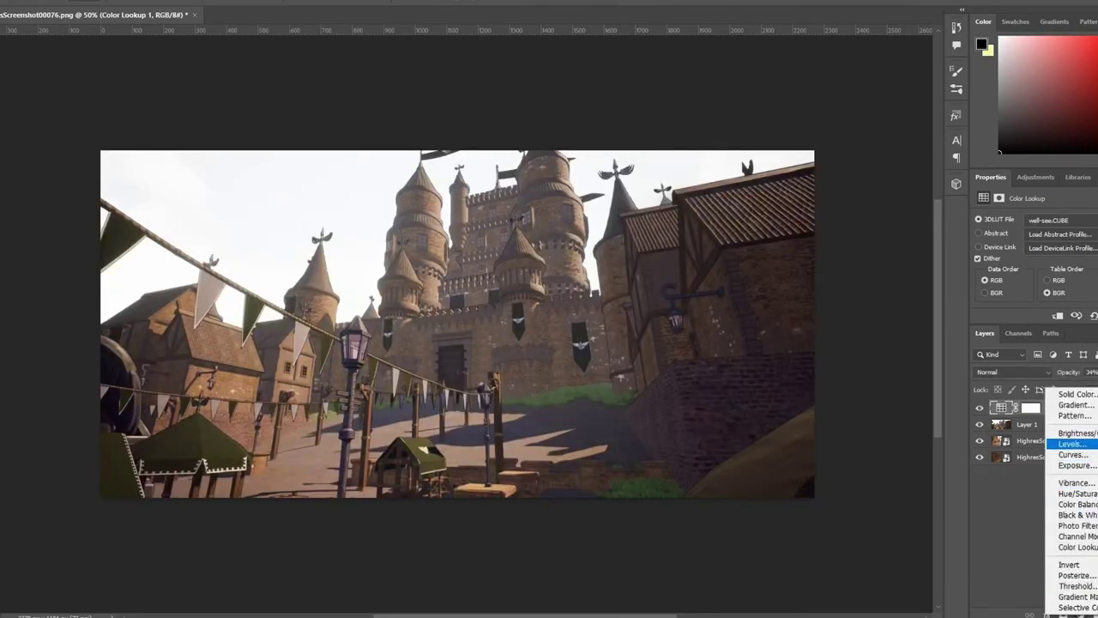
# Add Levels and Curves adjustment layers, then delete the Exposure adjustment layer.
pyautogui.click(1071, 444)
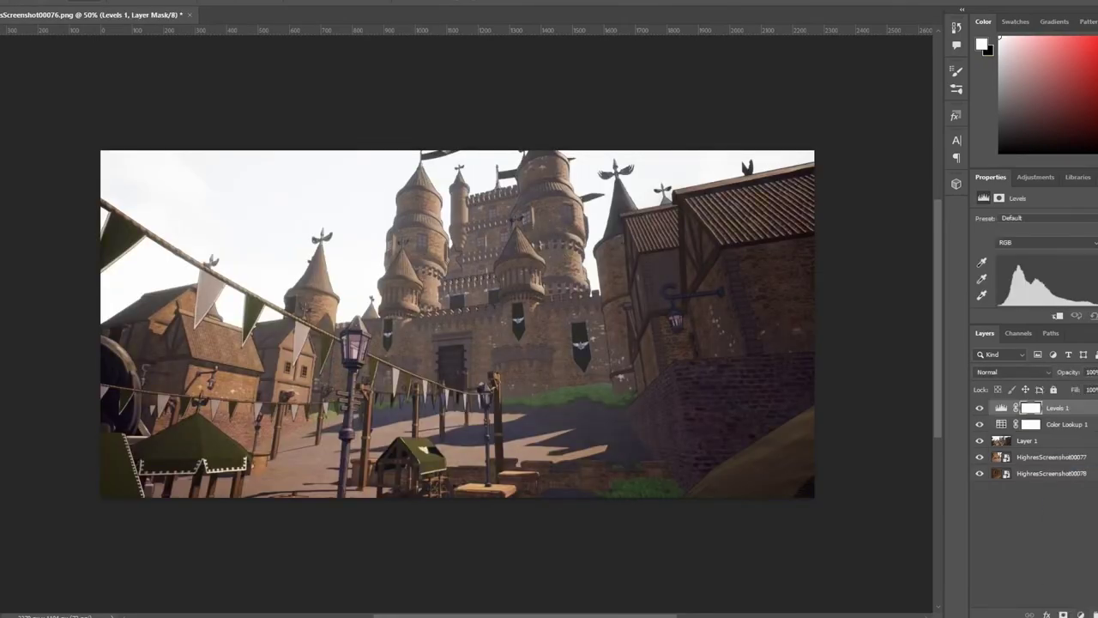
pyautogui.click(1072, 457)
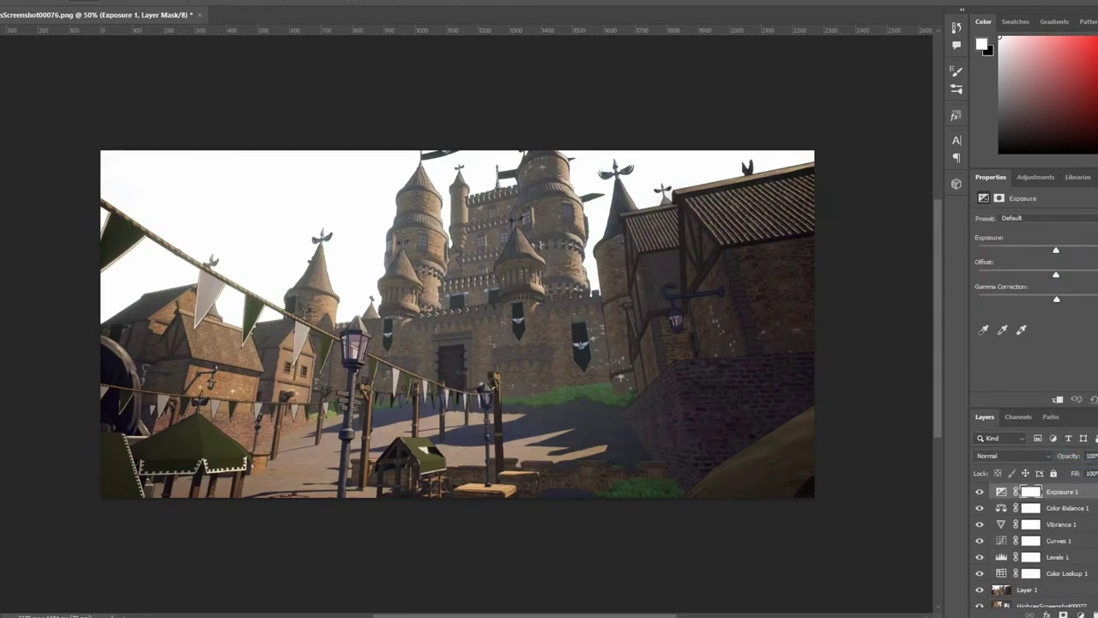
pyautogui.press('Delete')
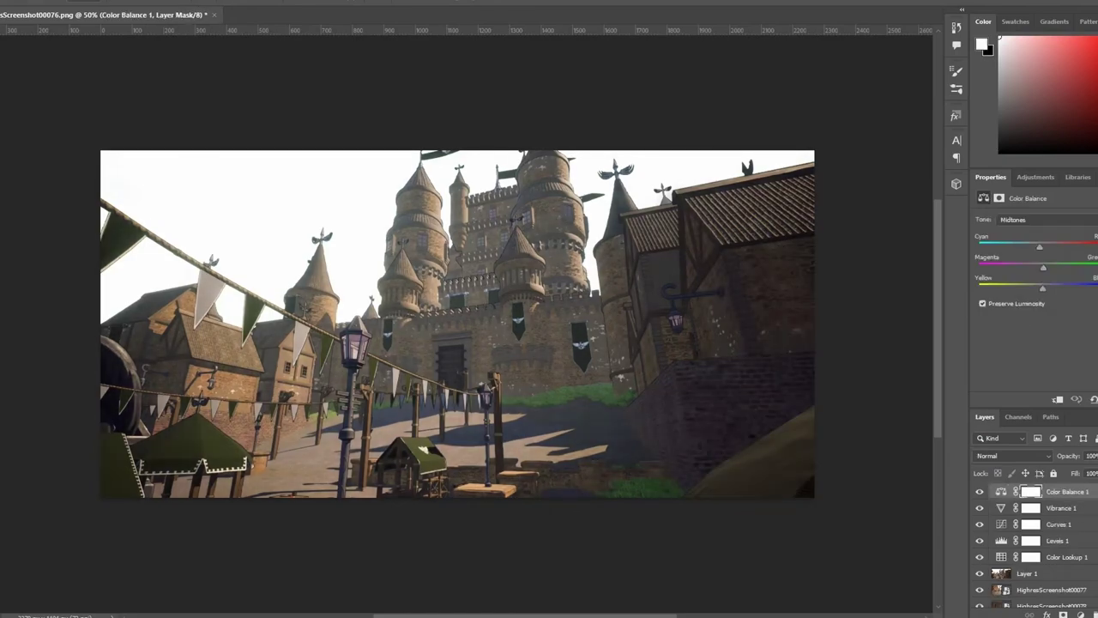
# Hide Group 1 and the HighresScreenshot00077 layer to reveal the chapel interior shot.
pyautogui.hotkey('ctrl', ',')
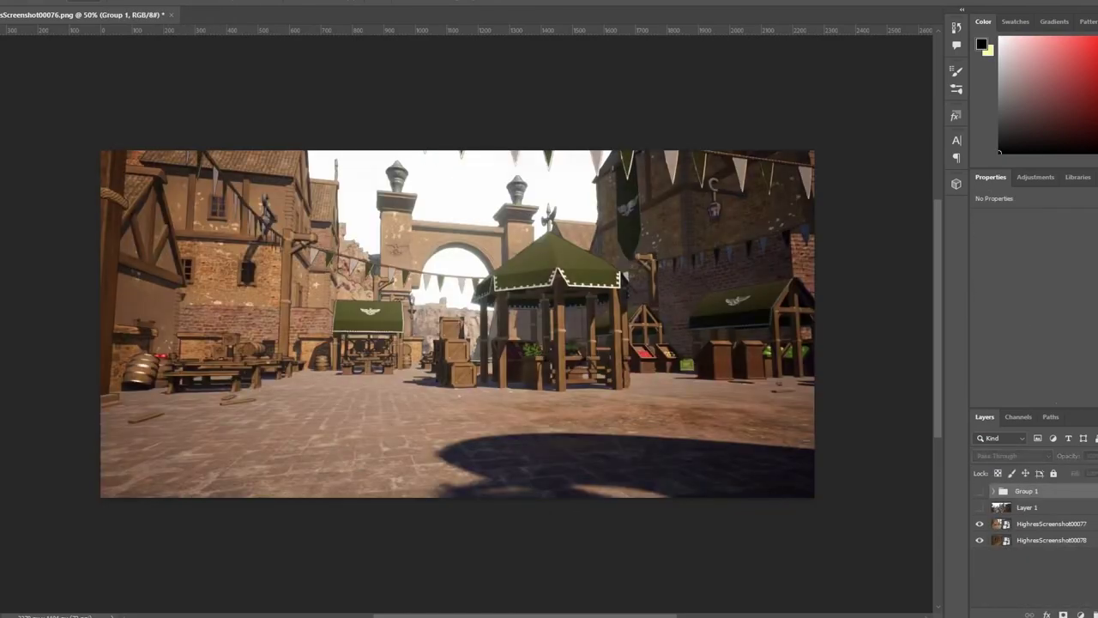
pyautogui.moveTo(979, 491); pyautogui.dragTo(979, 523)
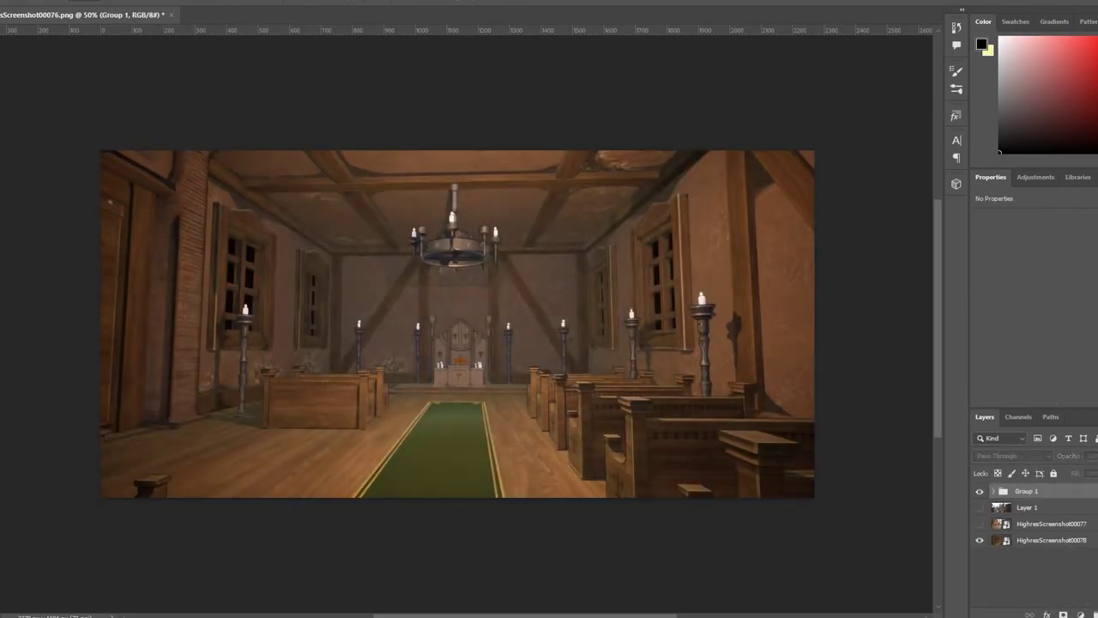